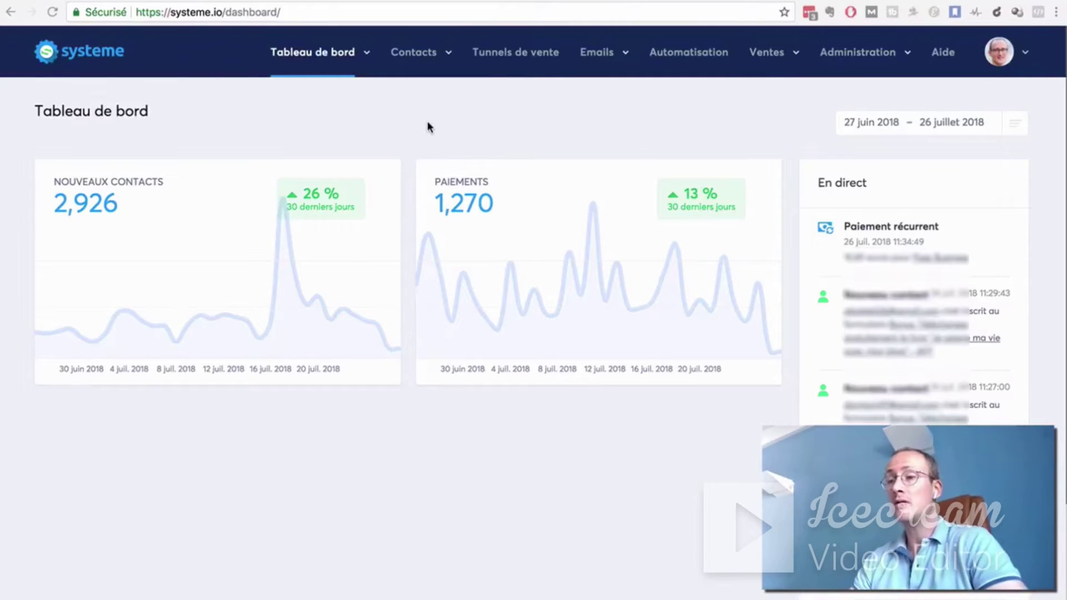
Create a new sales funnel named "Page de capture" with the "Construisez votre audience" type
click(514, 58)
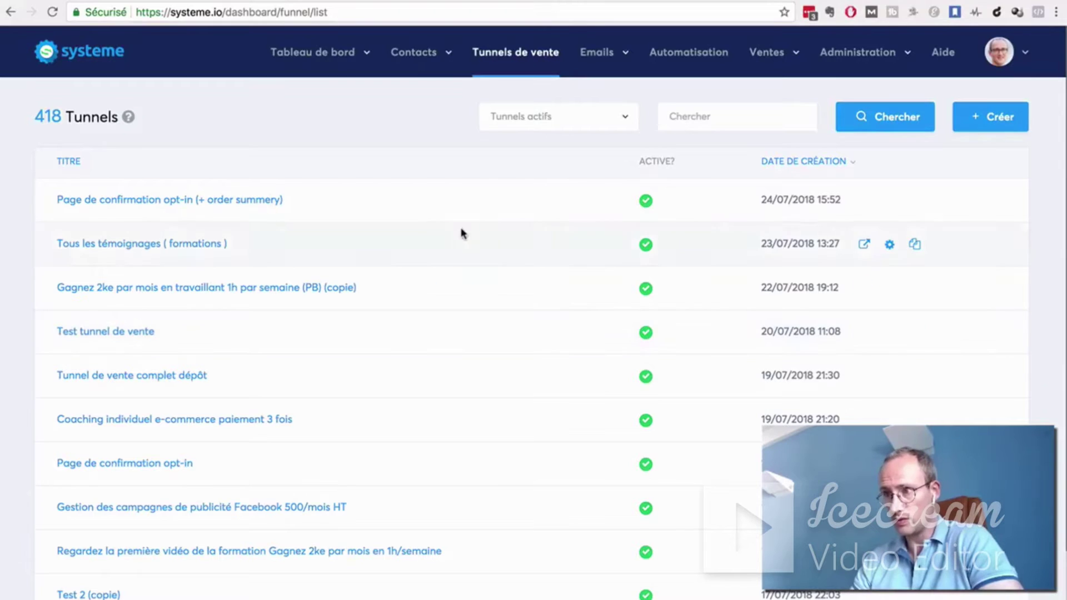
click(1021, 119)
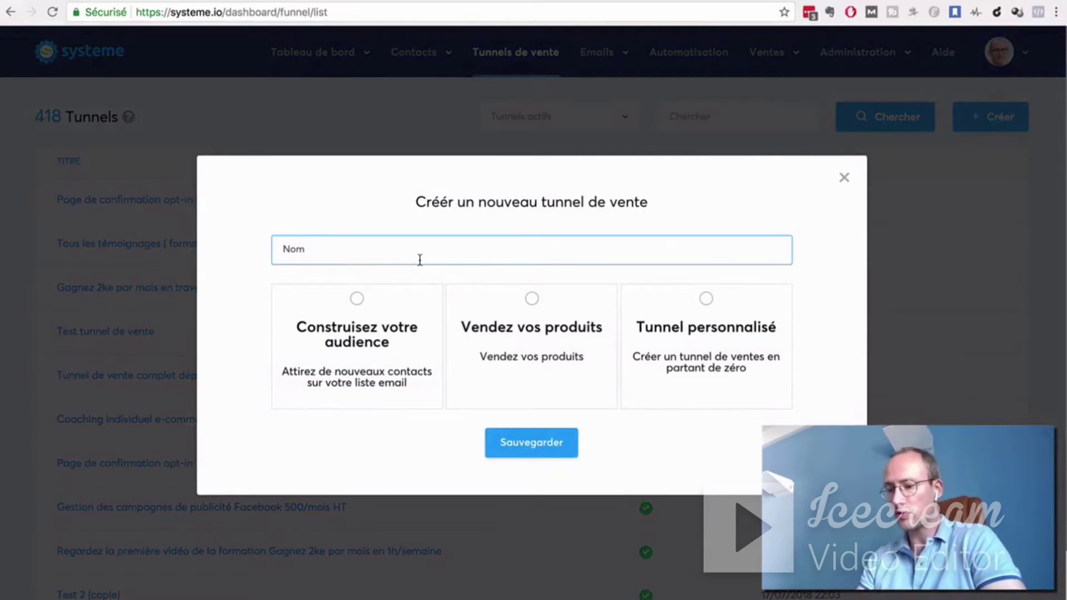
text(Page de capture)
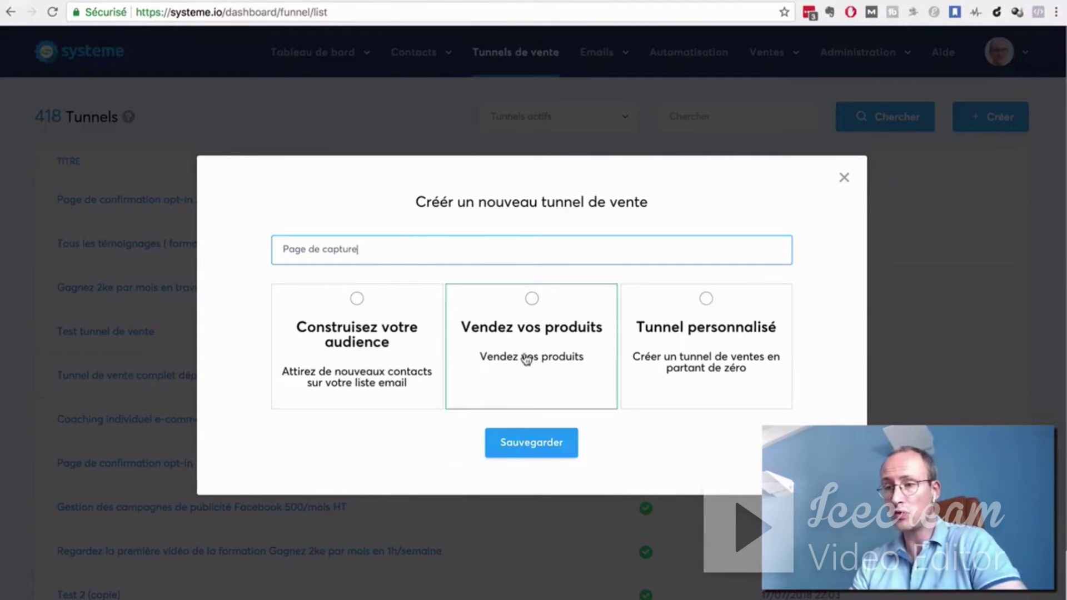
click(357, 301)
click(524, 445)
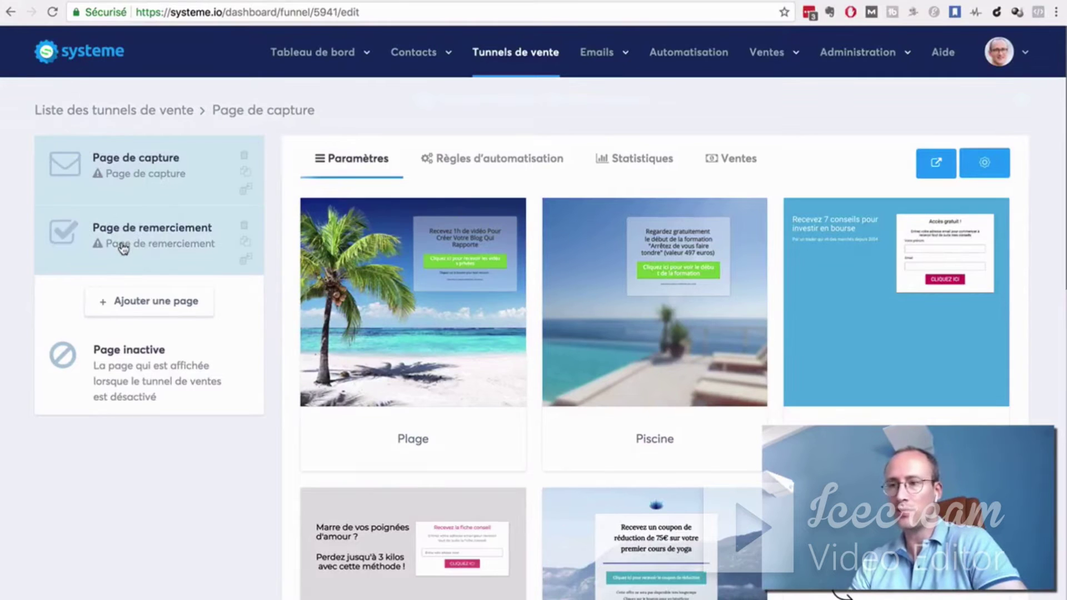
Browse the capture page templates and select the dark systeme.io affiliate programme one with the red sign-up button
scroll(1036, 293, down, 5)
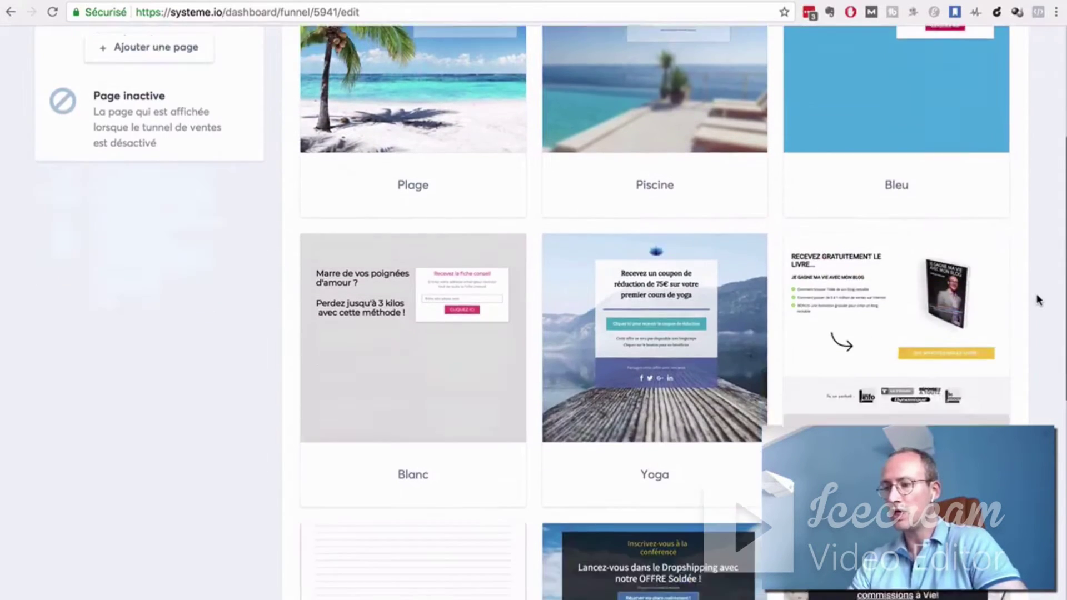
scroll(1037, 300, down, 5)
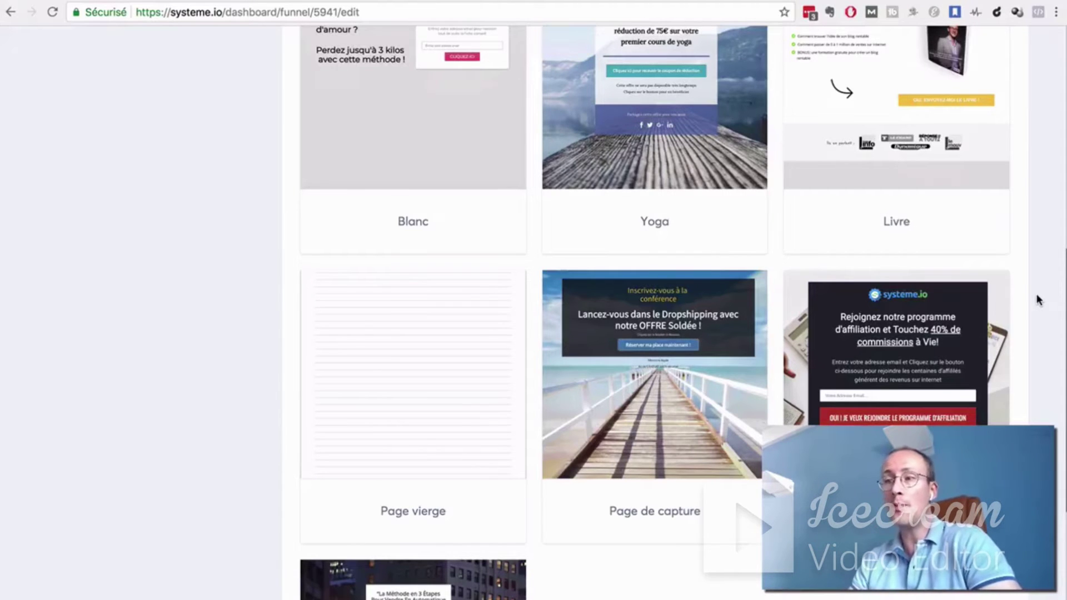
scroll(1037, 296, down, 3)
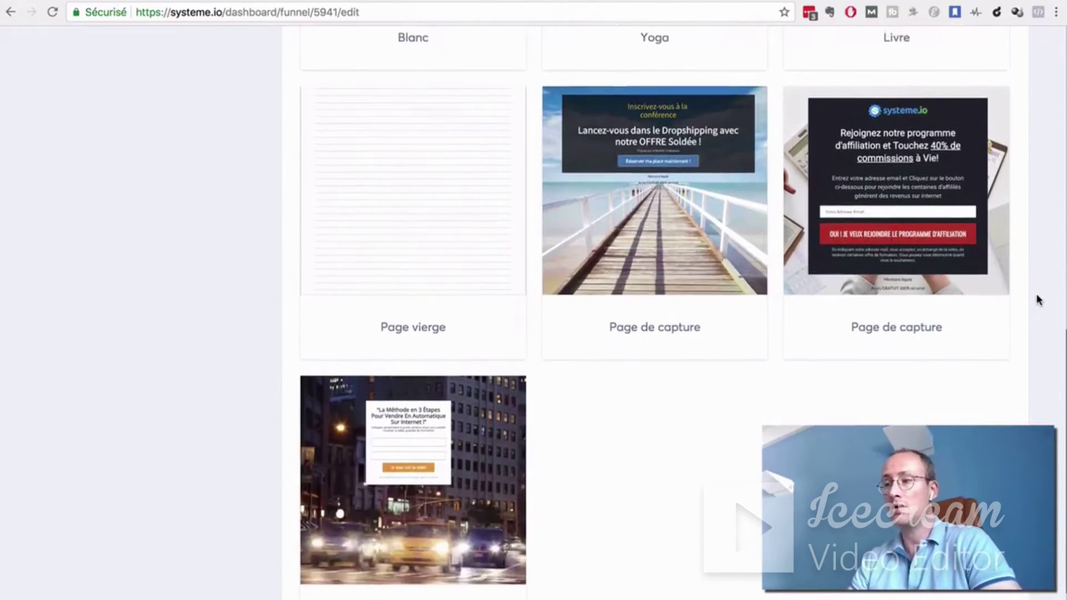
scroll(1037, 300, up, 1)
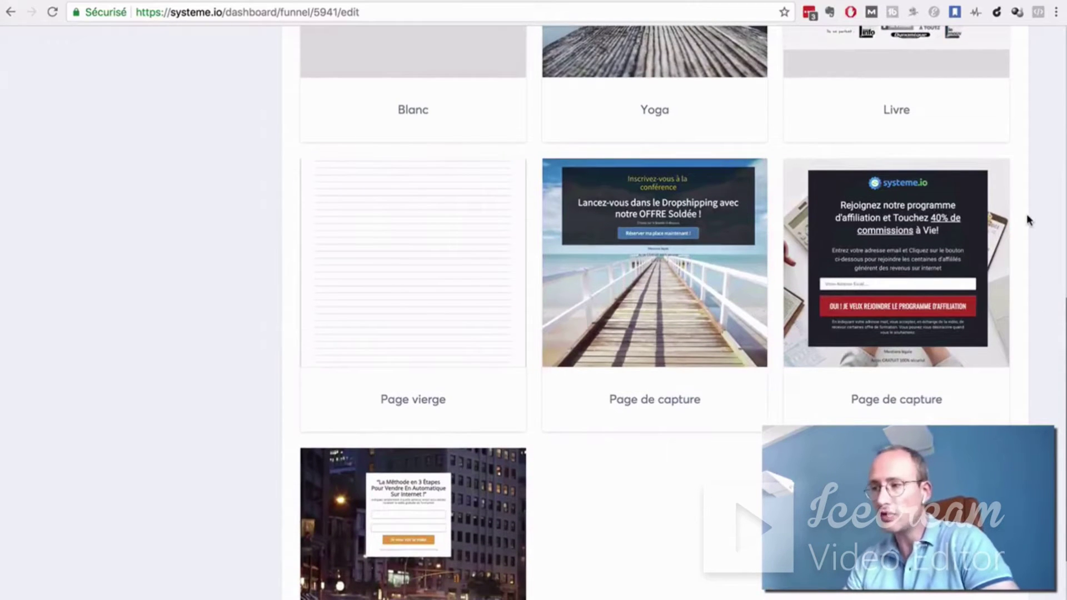
scroll(1028, 220, up, 8)
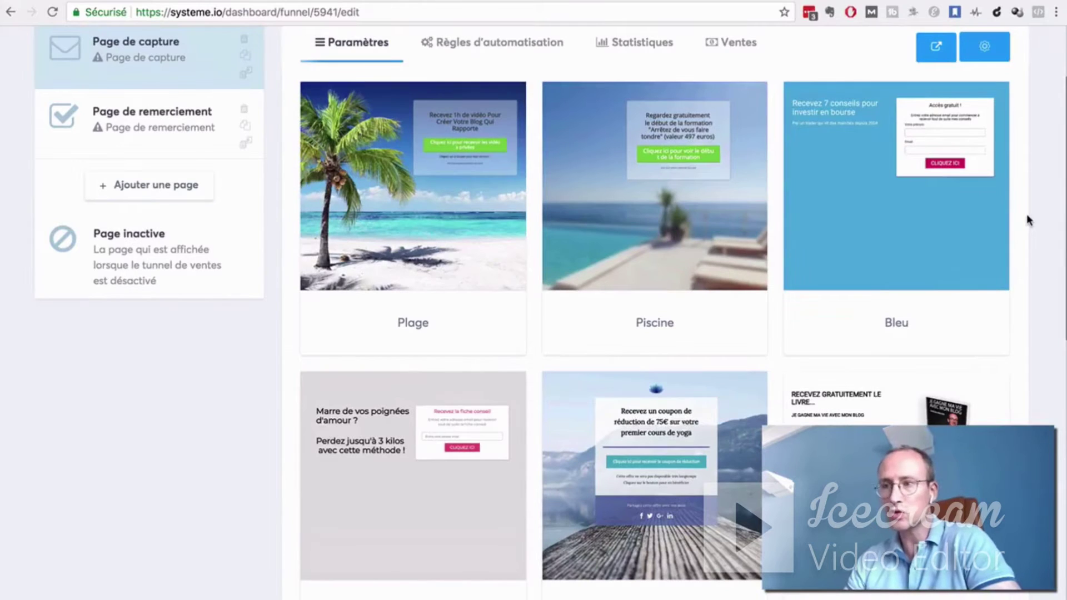
scroll(1027, 219, down, 6)
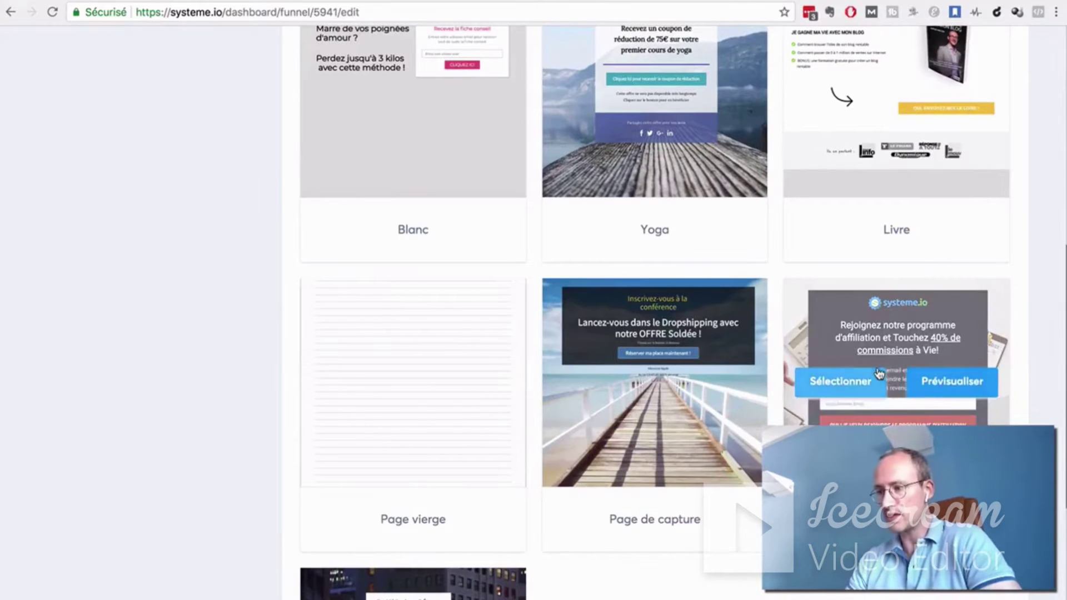
click(831, 383)
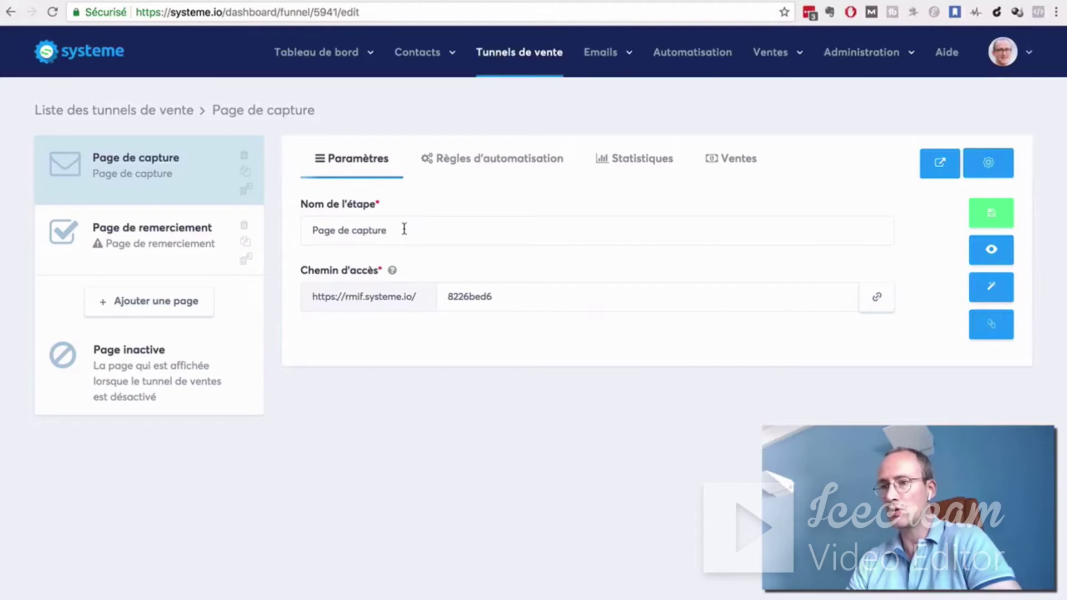
Try to rename the capture page step as "Guide gratuit", view the page and return to the funnel settings
click(405, 229)
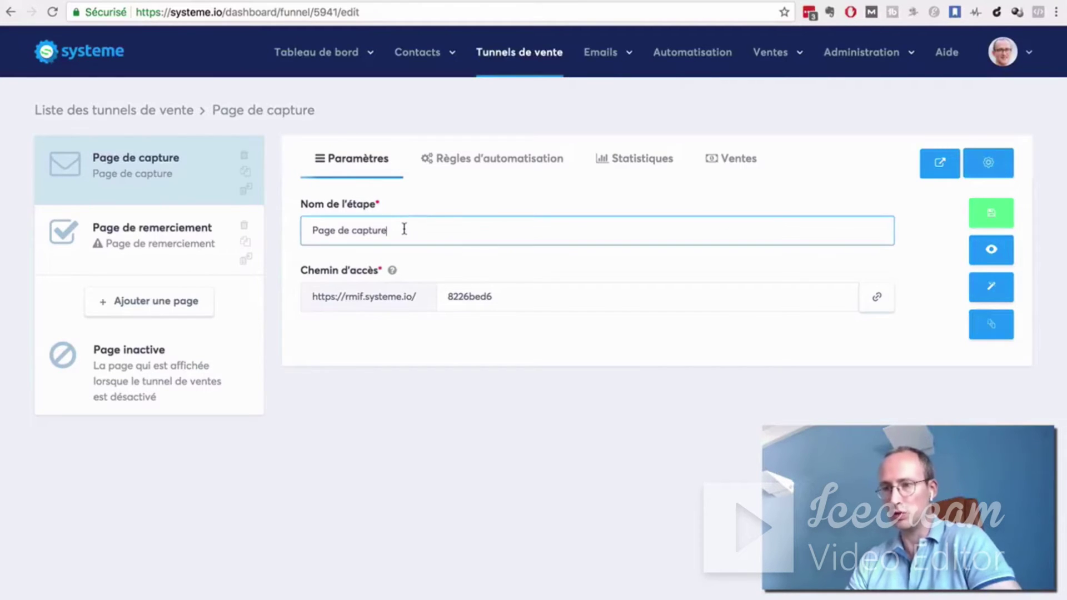
key(super+a)
text(Guide gratuit)
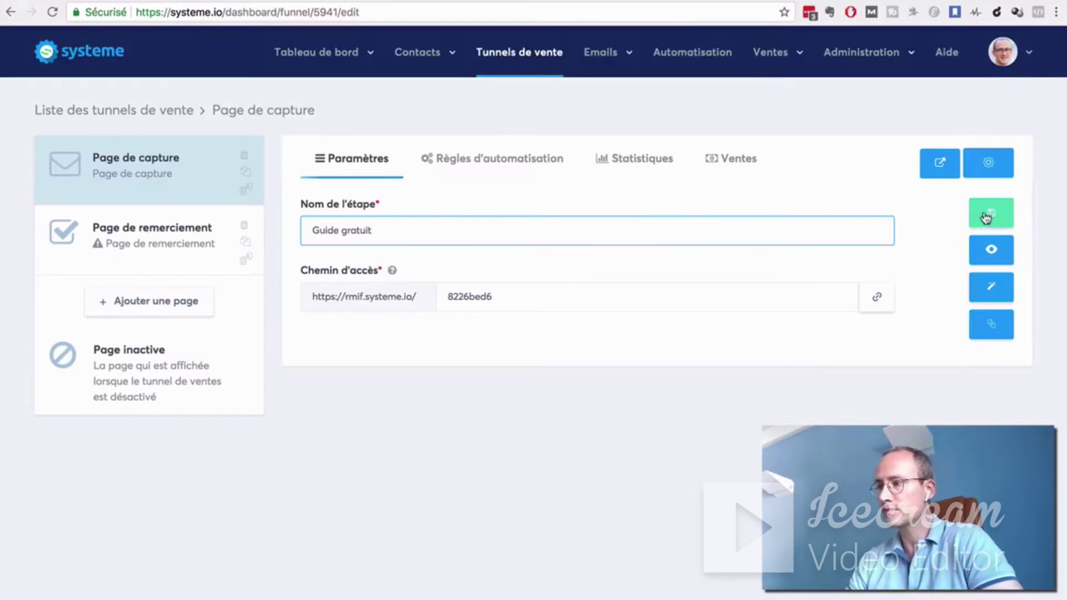
click(991, 251)
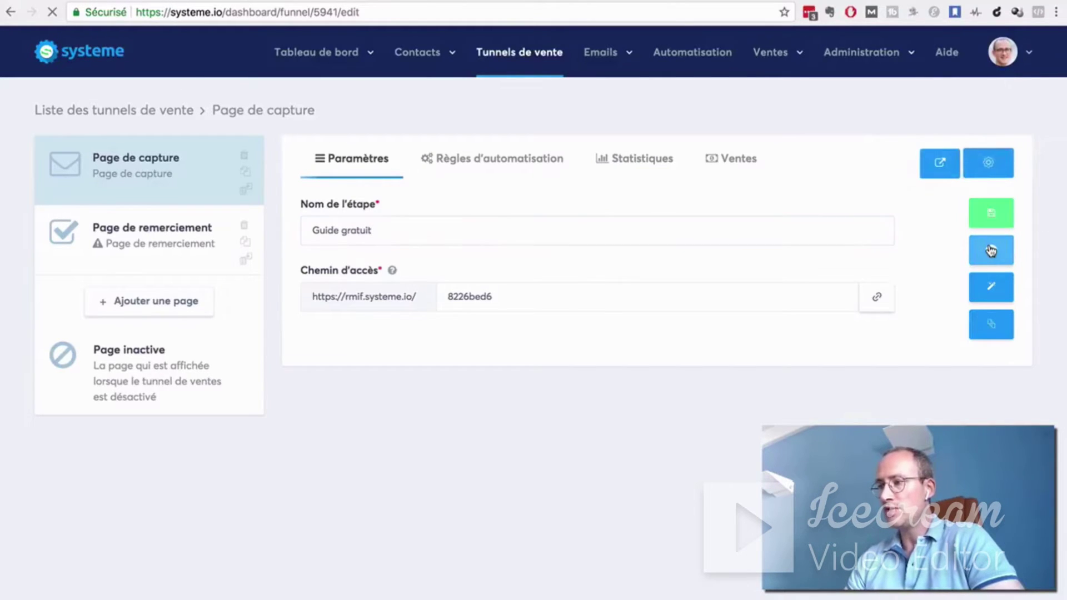
click(10, 11)
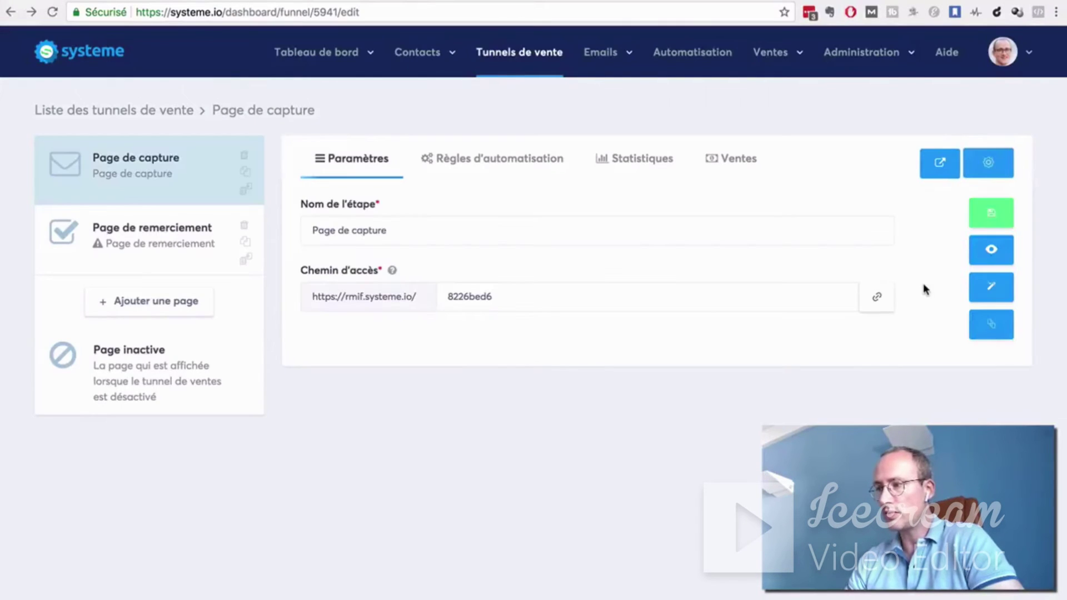
Open the capture page in the page editor and look over its content
click(991, 288)
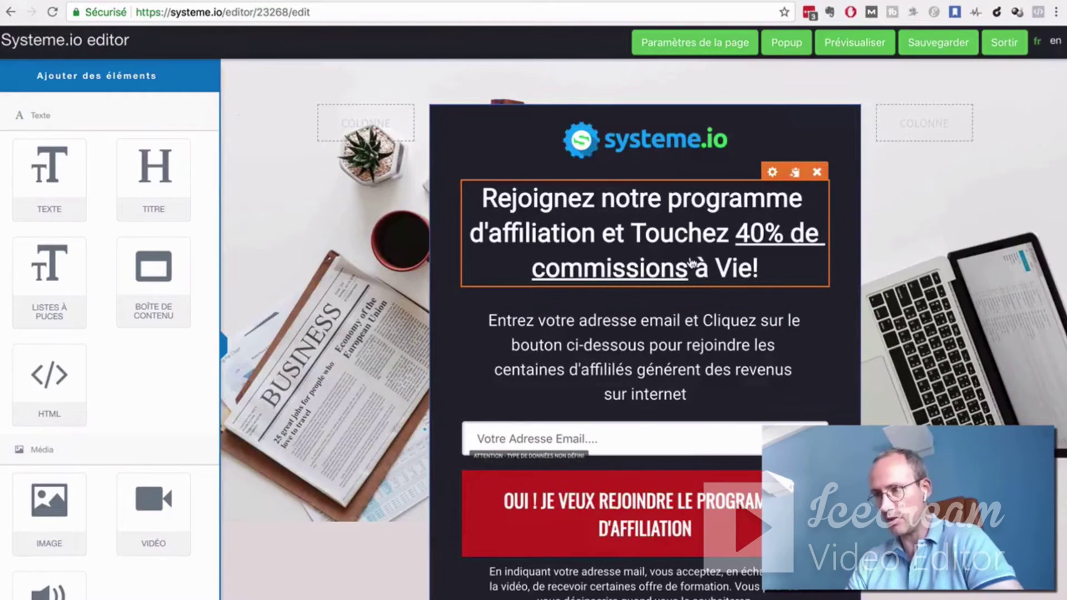
scroll(362, 344, down, 3)
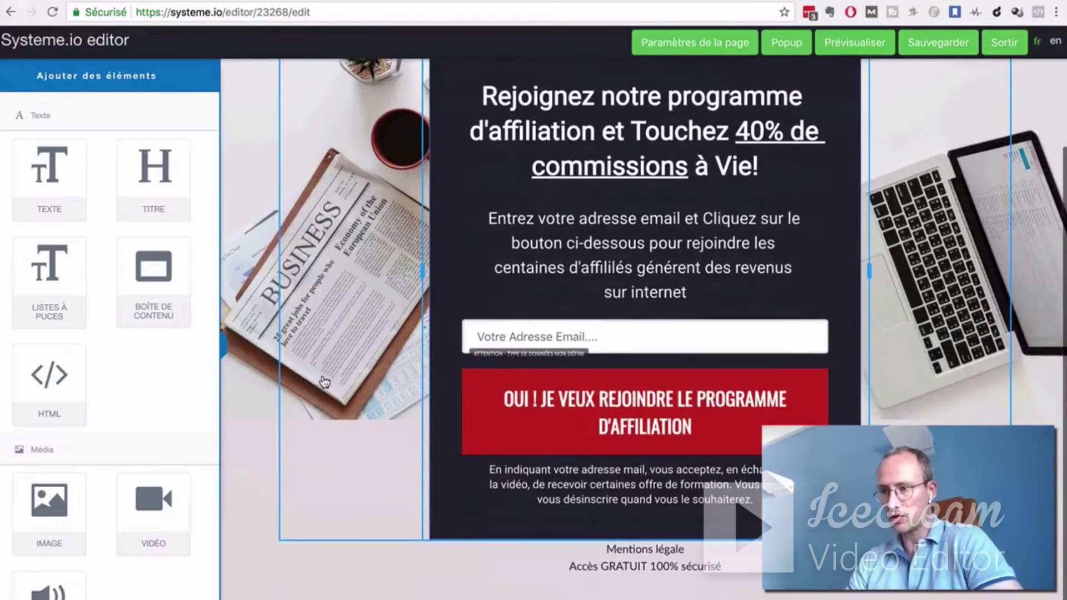
scroll(345, 361, up, 3)
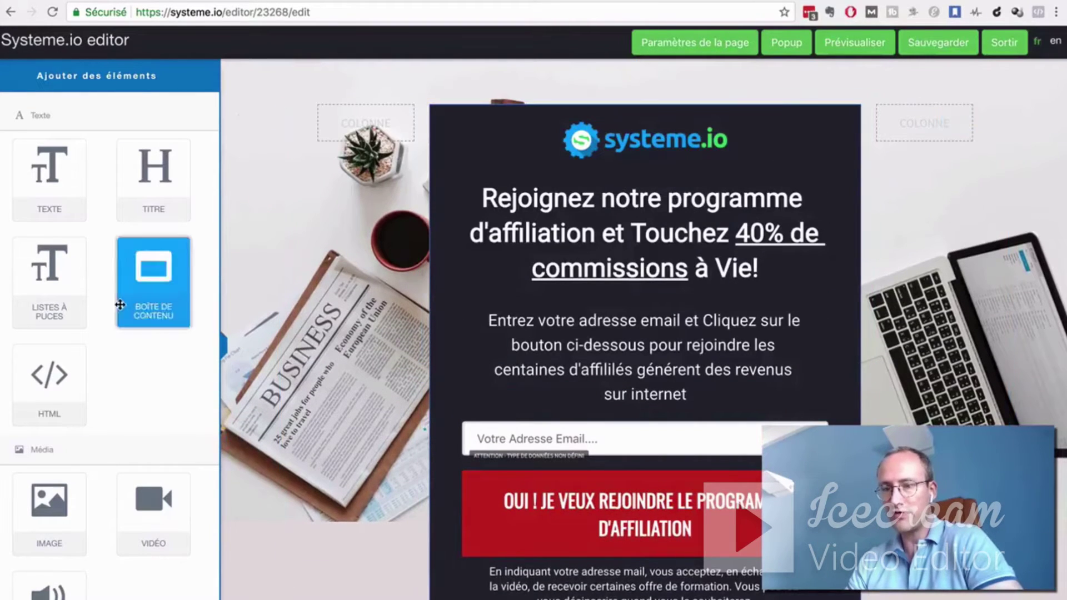
Add a video element between the headline and the paragraph, and set its top margin to 16
scroll(112, 361, down, 3)
drag(154, 423, 611, 288)
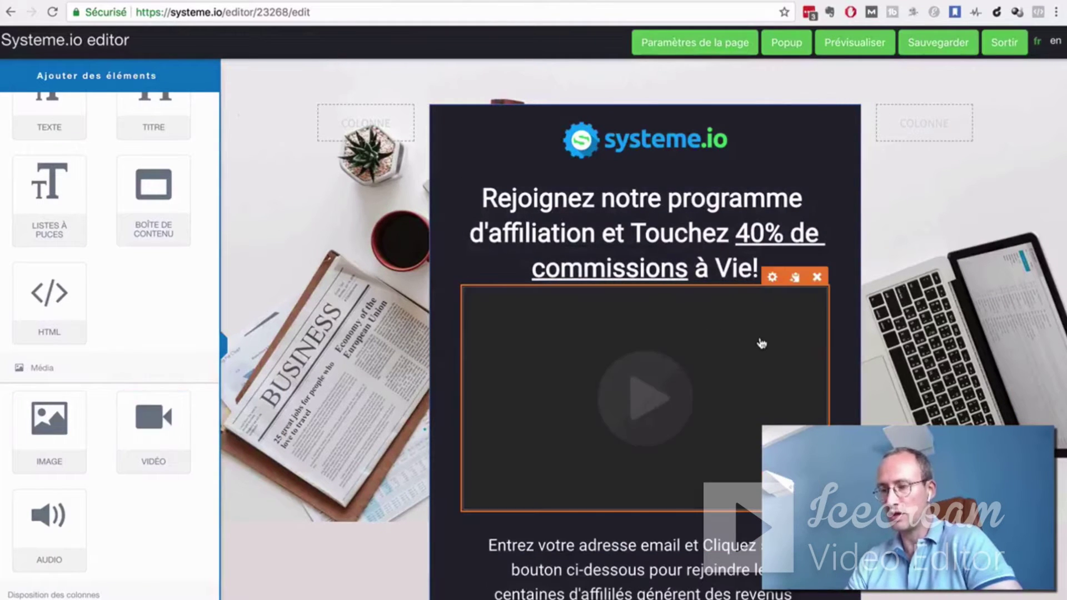
click(531, 335)
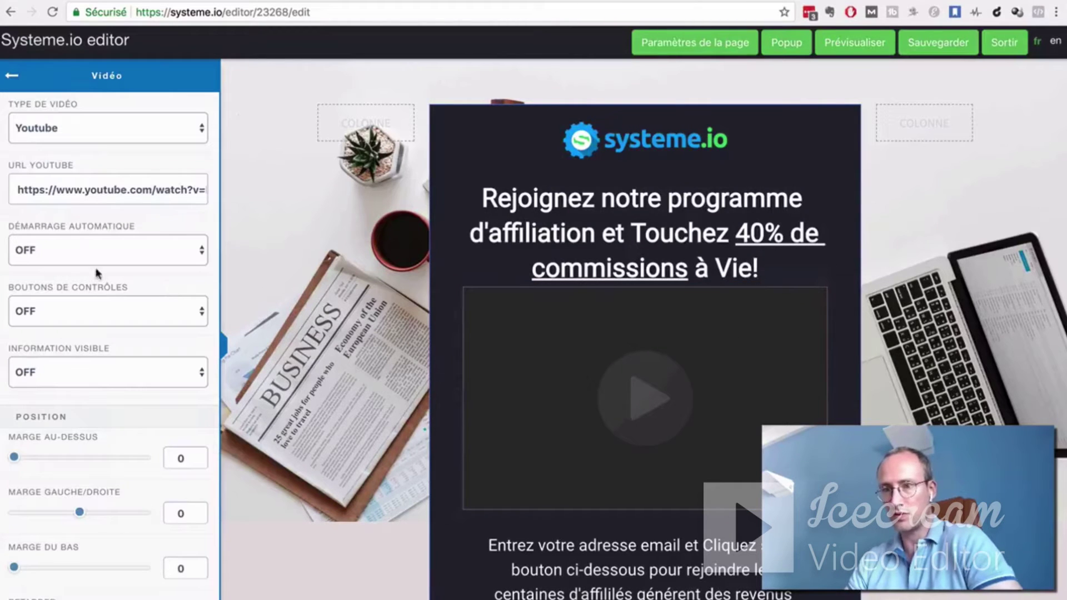
drag(15, 459, 26, 459)
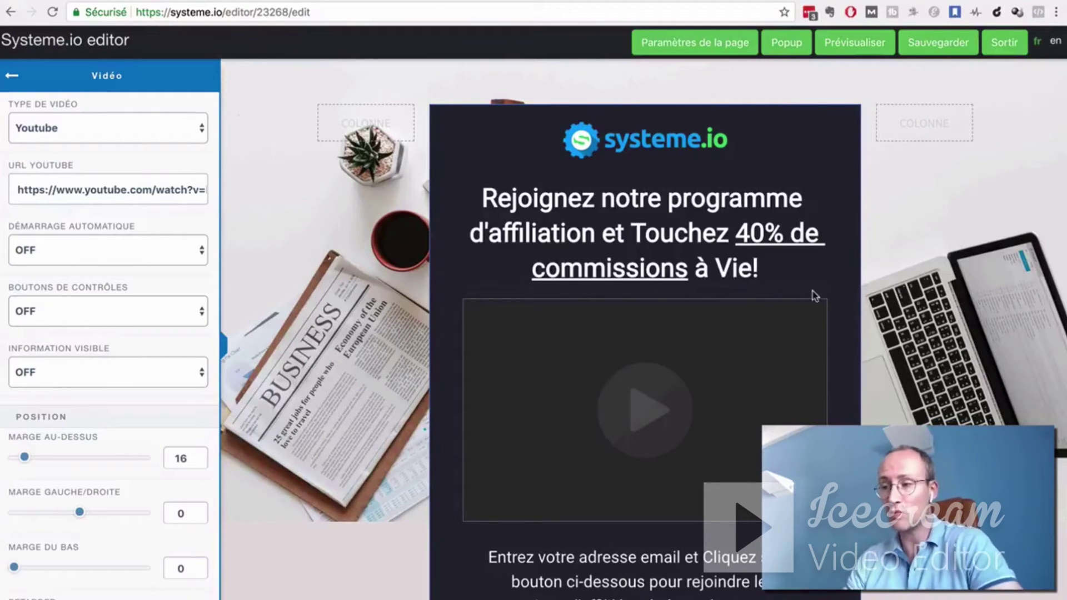
Delete the video element below the headline
click(717, 353)
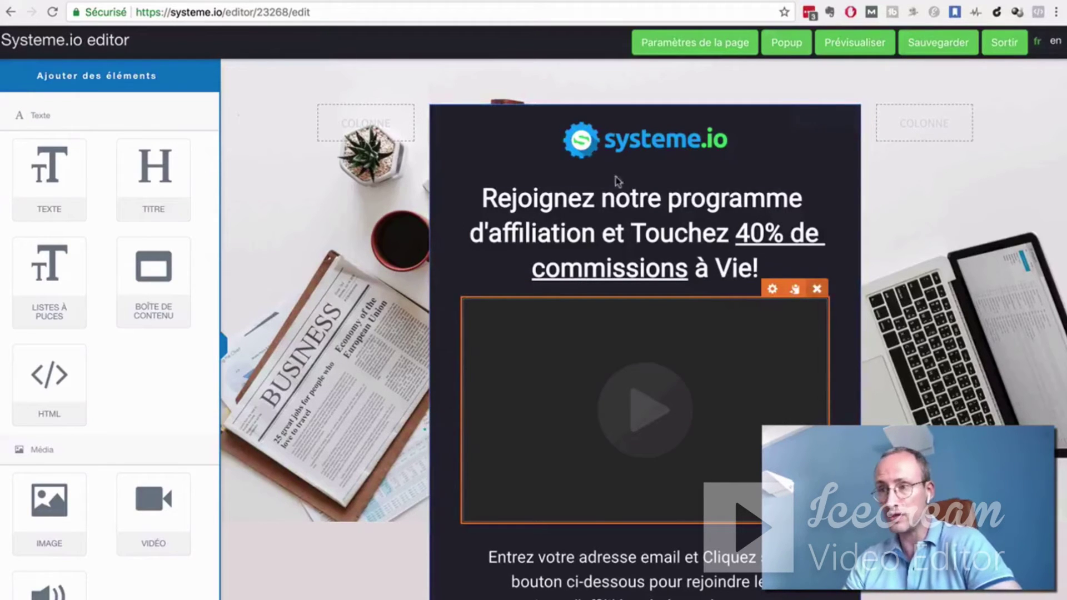
click(817, 288)
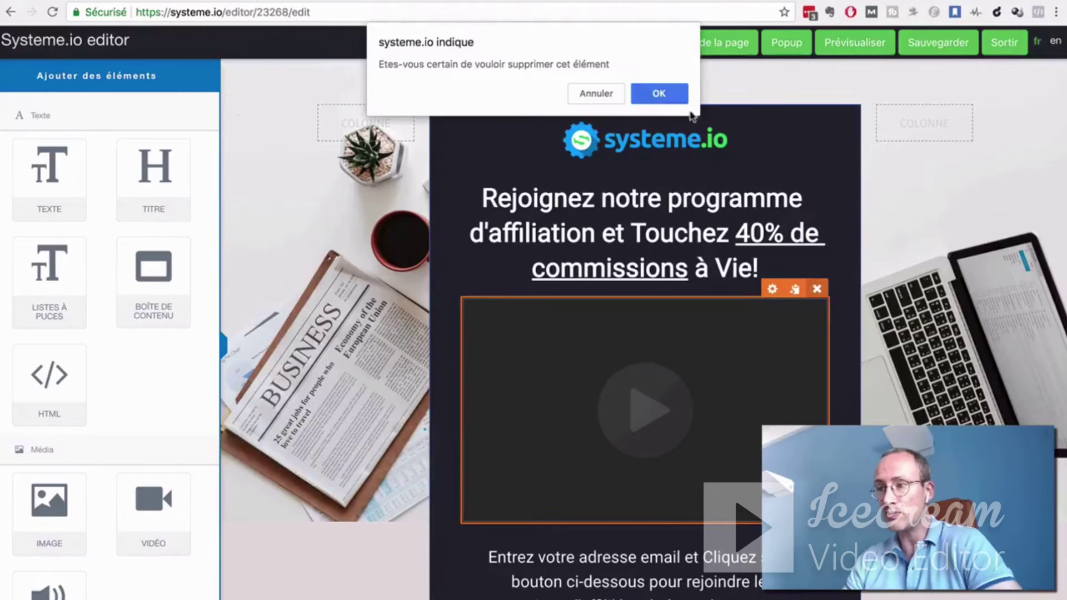
click(671, 93)
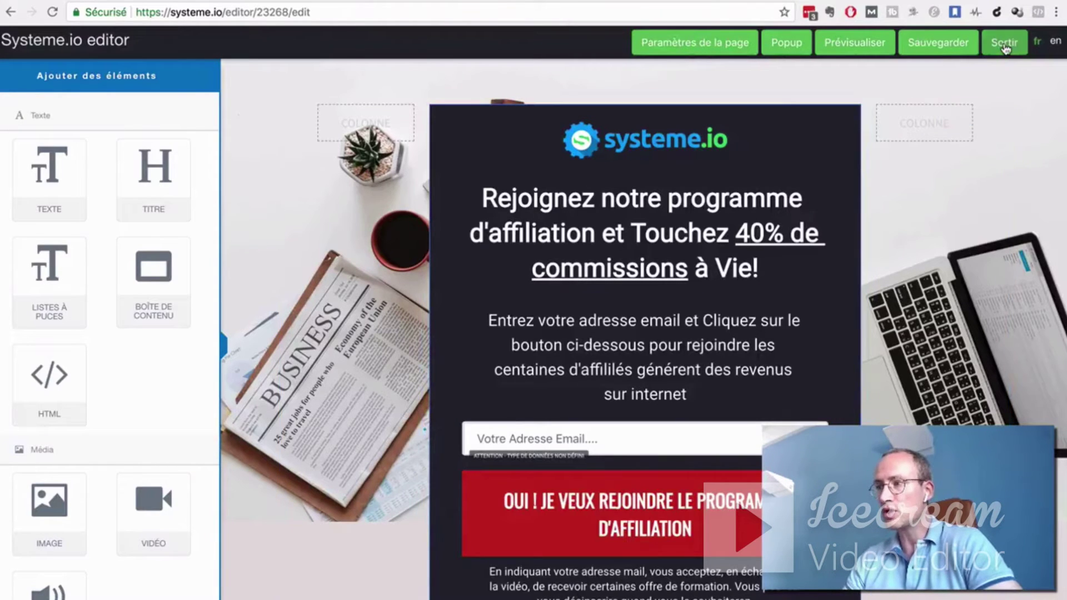
Save the capture page and leave the page editor
click(945, 44)
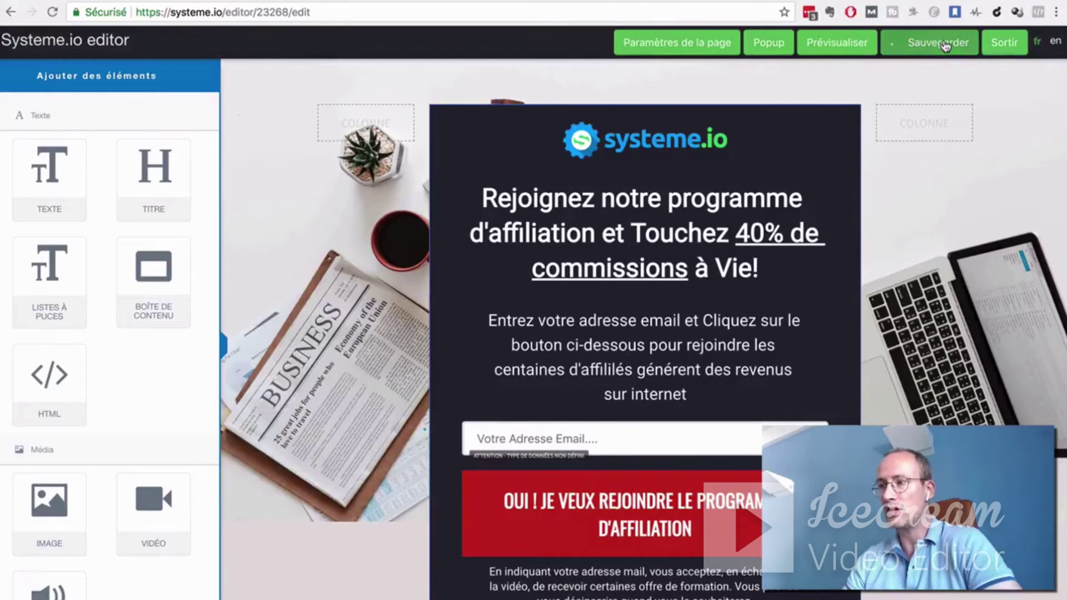
click(1004, 47)
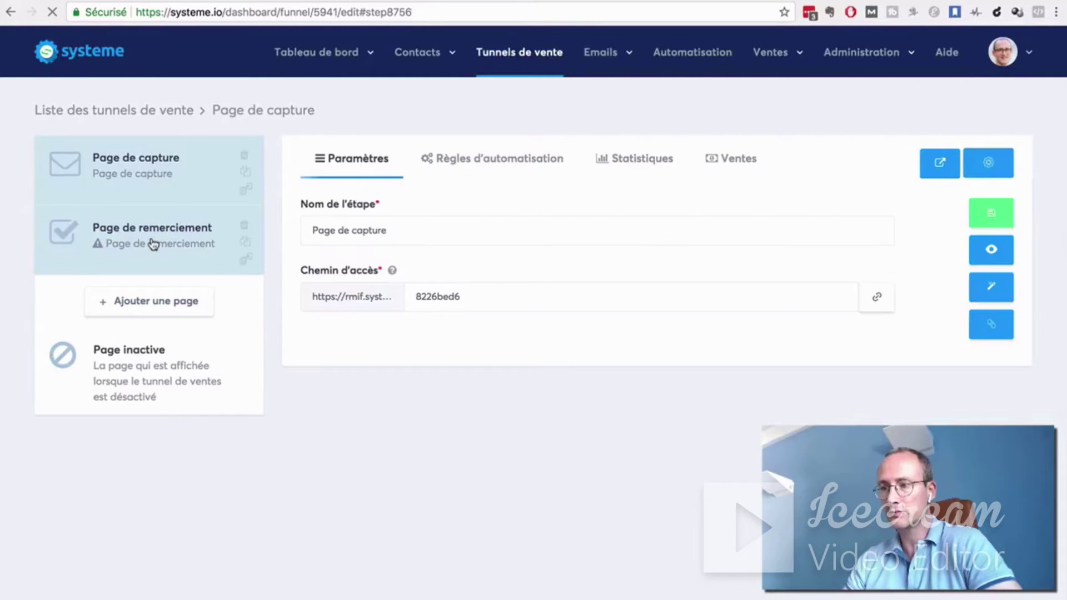
Select the "Page de confirmation opt-in" template for the funnel's thank-you page
click(154, 244)
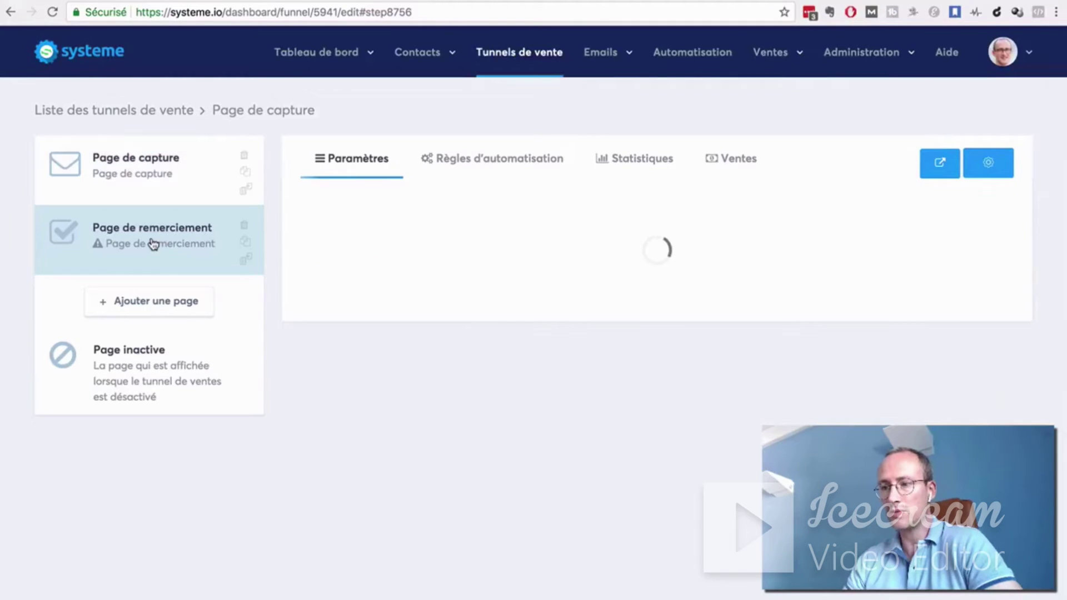
mouse_move(406, 316)
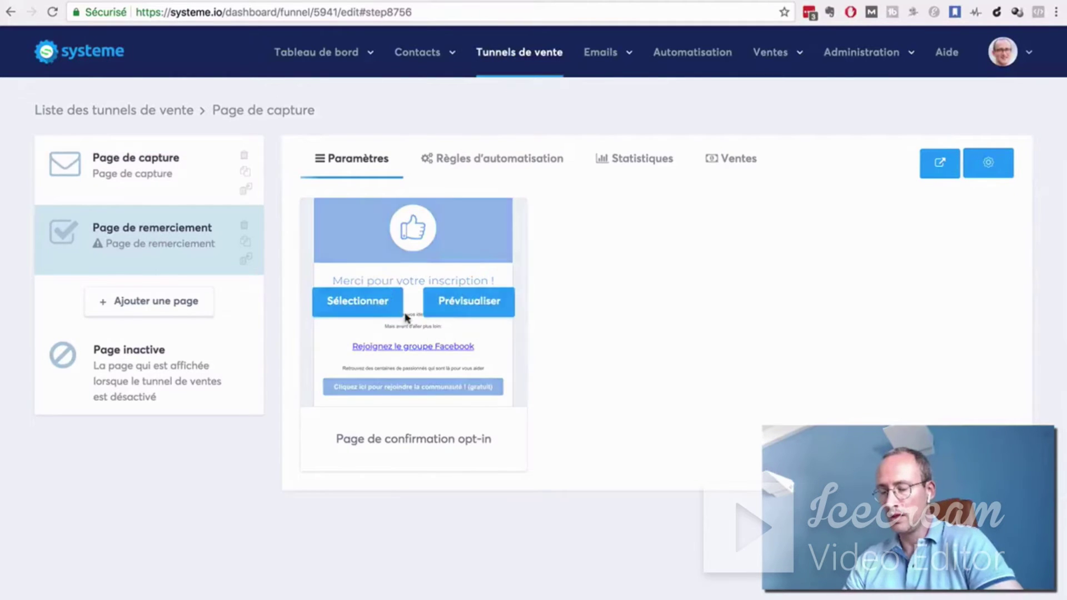
click(366, 311)
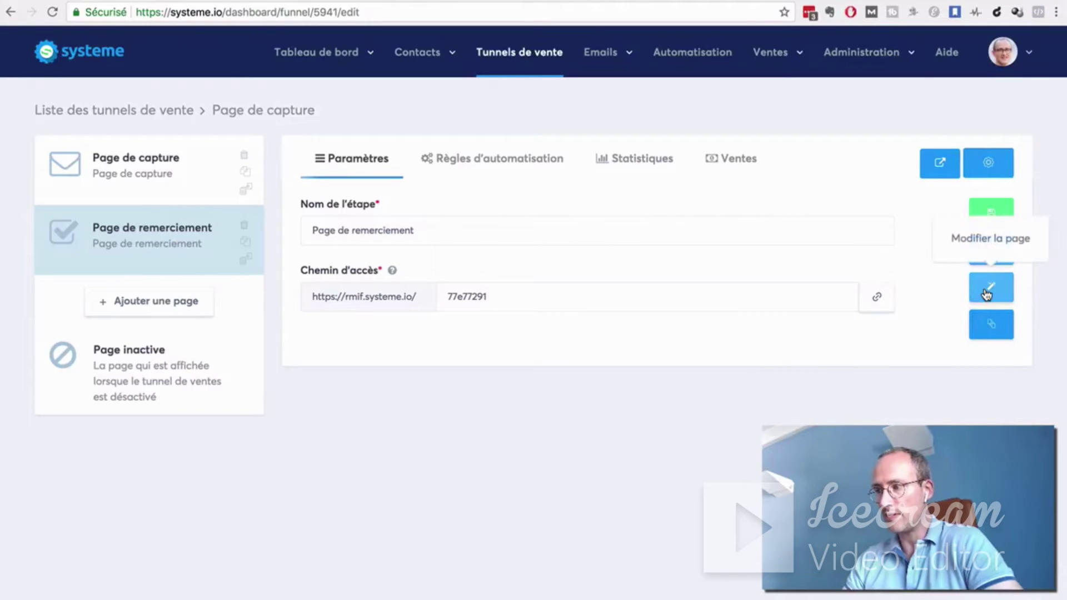
Open the thank-you page in the page editor and look over its content
click(986, 294)
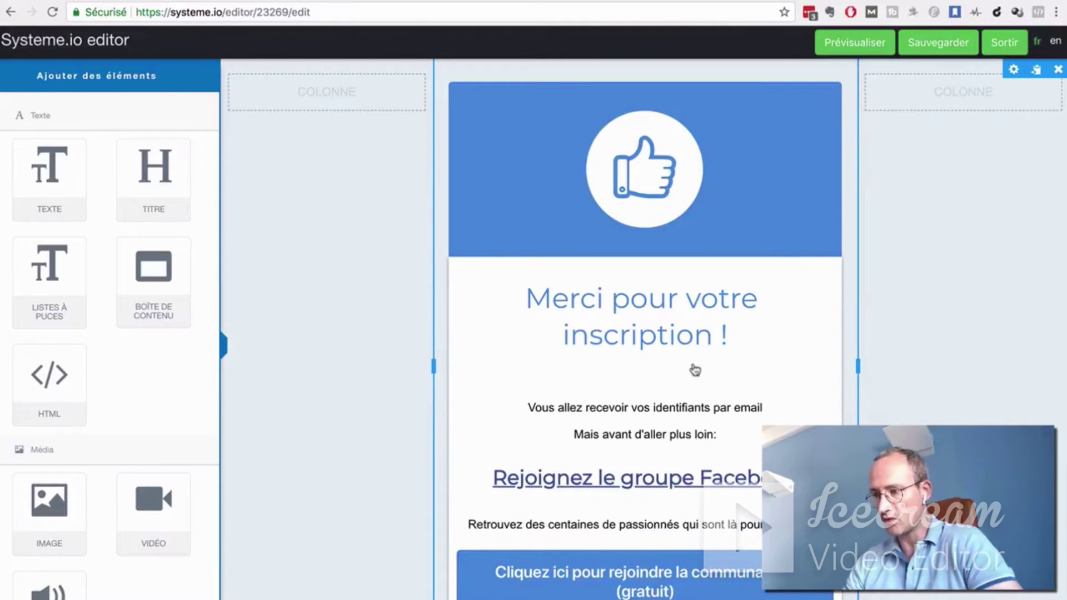
click(688, 348)
click(906, 388)
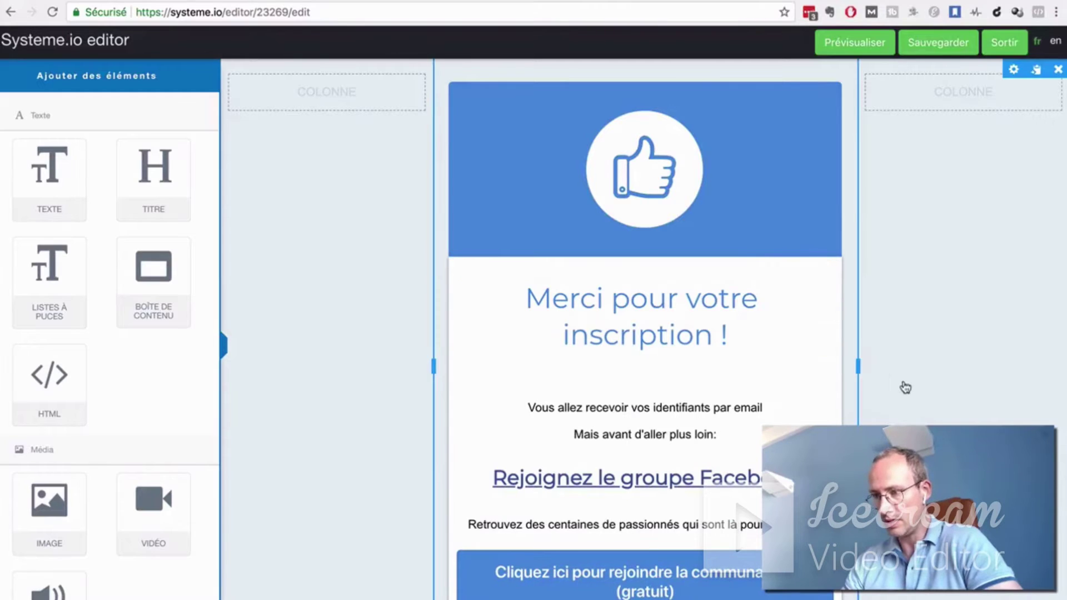
scroll(906, 387, down, 2)
scroll(906, 388, up, 2)
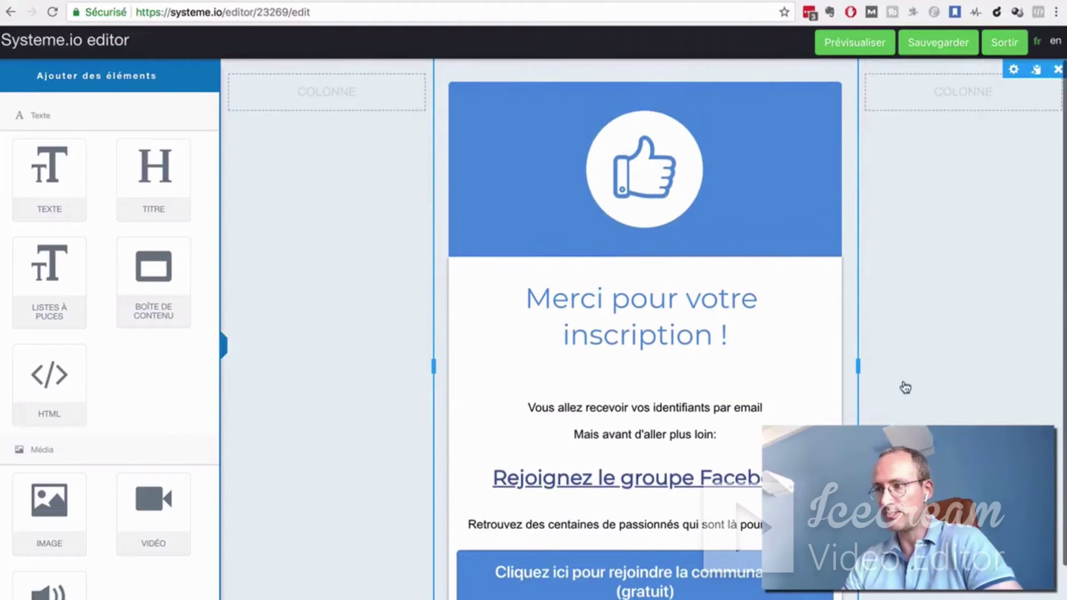
Delete the line "Vous allez recevoir vos identifiants par email" and its leftover blank line from the text below the thank-you headline
click(711, 396)
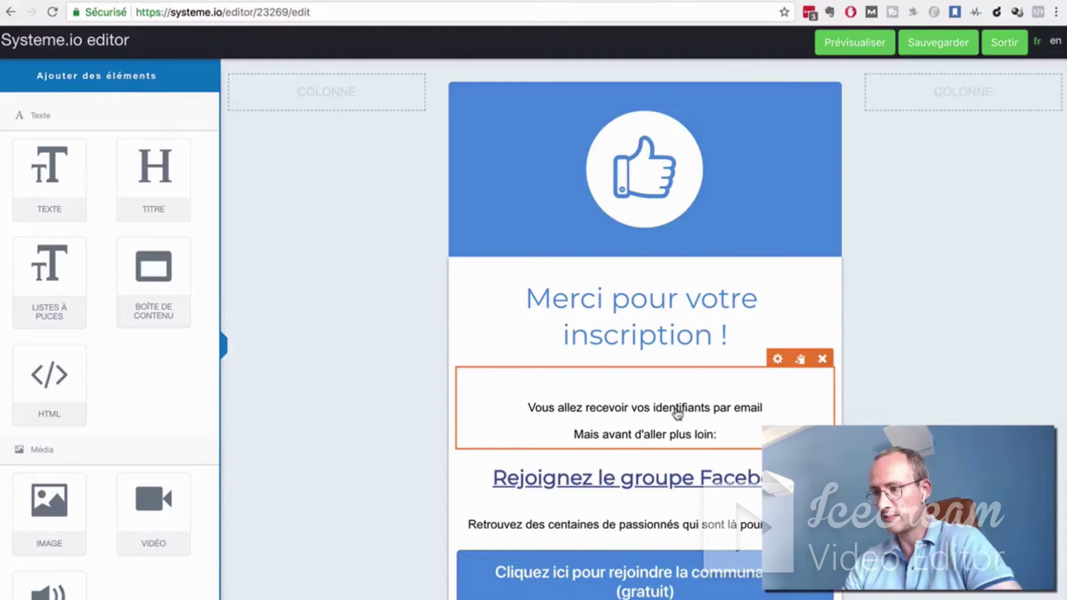
click(544, 404)
drag(528, 407, 771, 409)
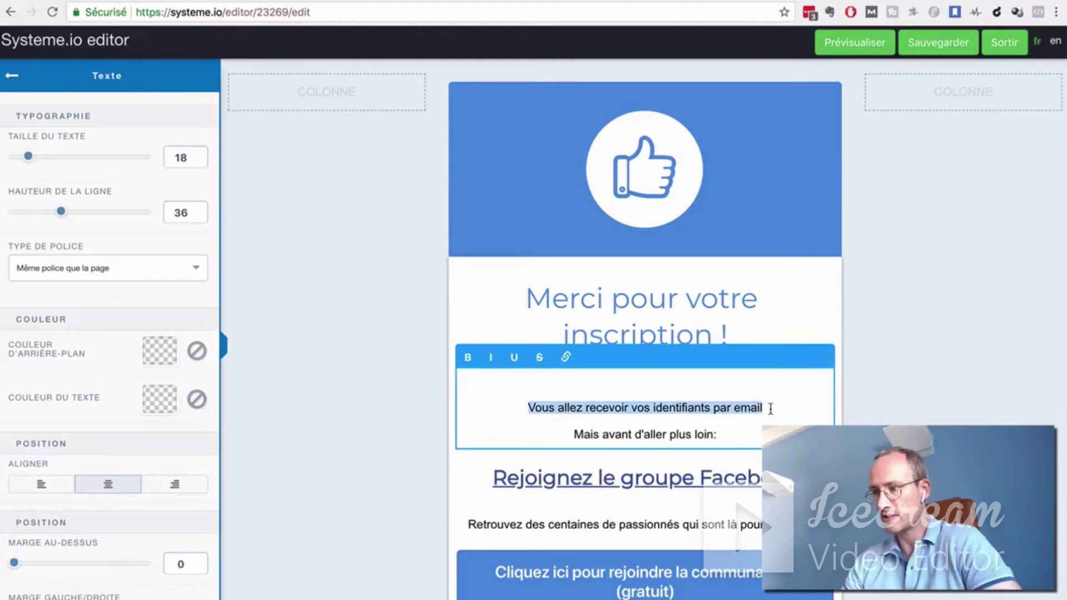
key(BackSpace)
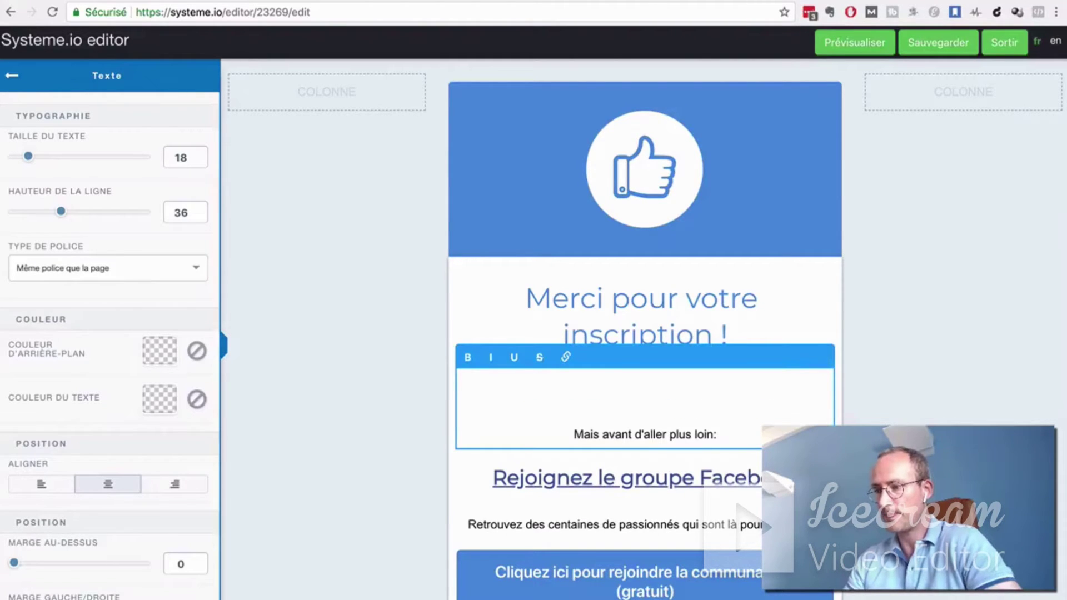
key(Delete)
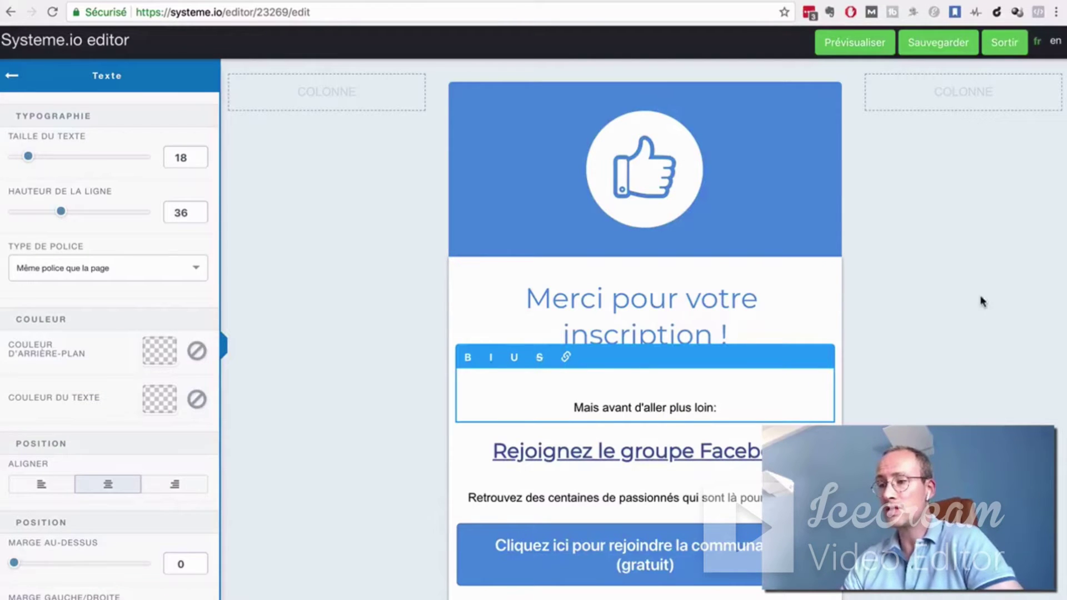
click(929, 260)
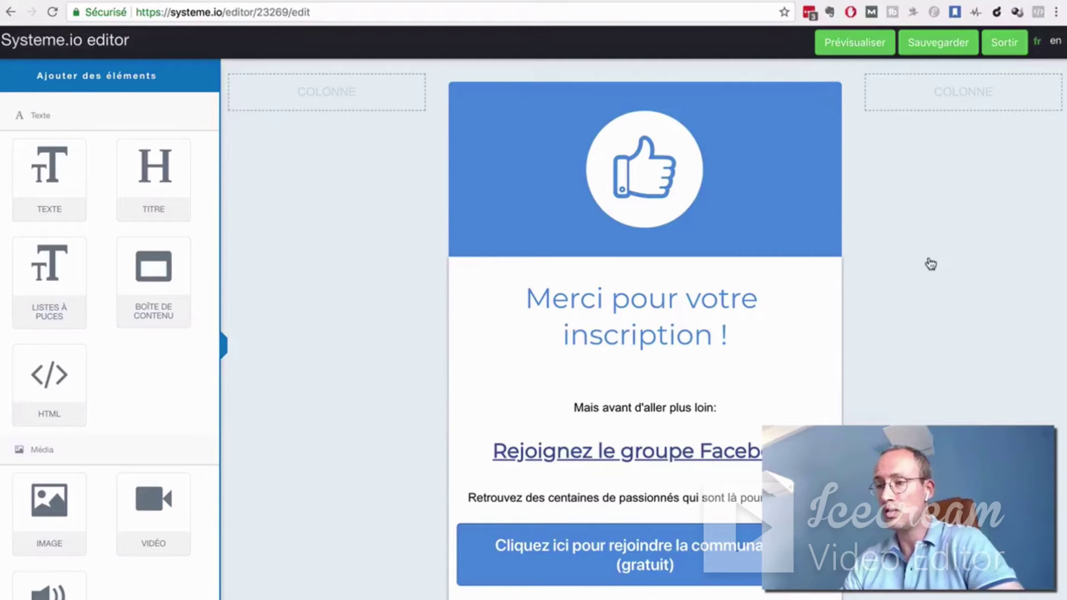
Examine the full-width page layout and the text, media, column, section and form elements available for it
click(224, 345)
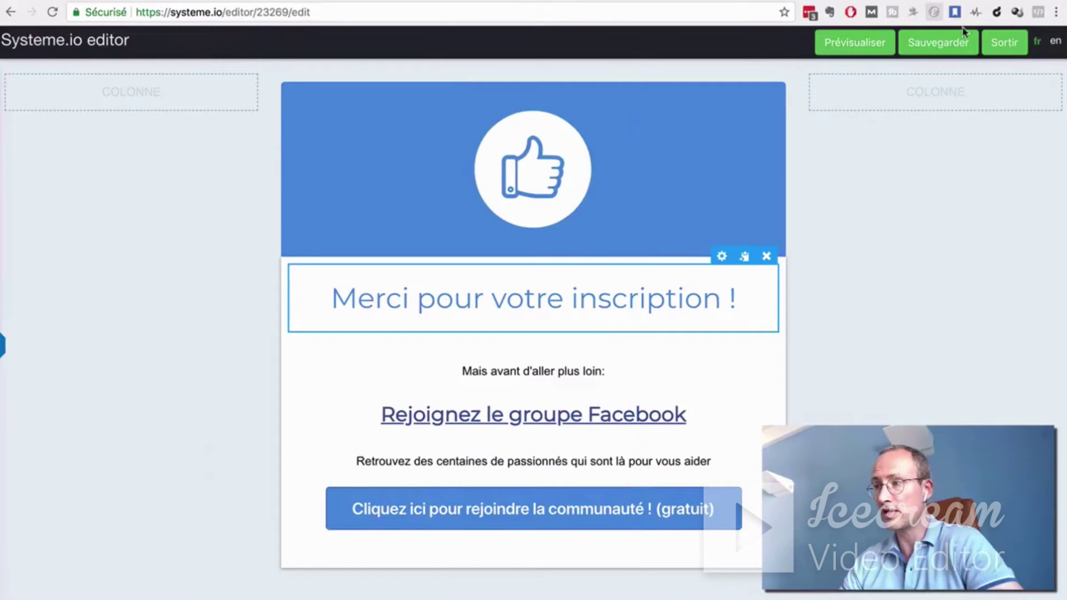
click(2, 345)
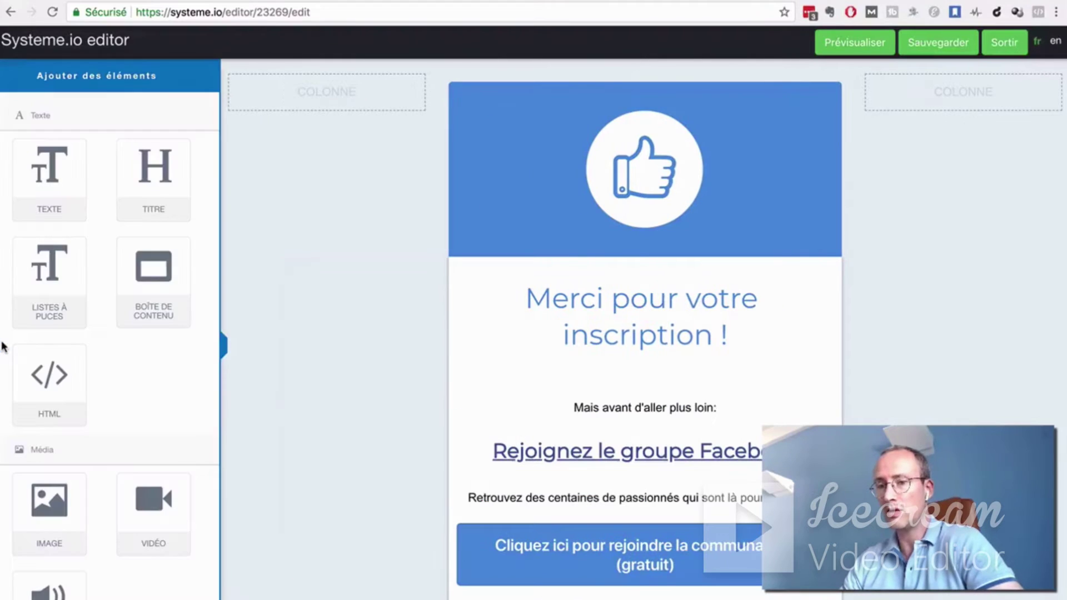
scroll(29, 316, down, 2)
scroll(29, 316, down, 10)
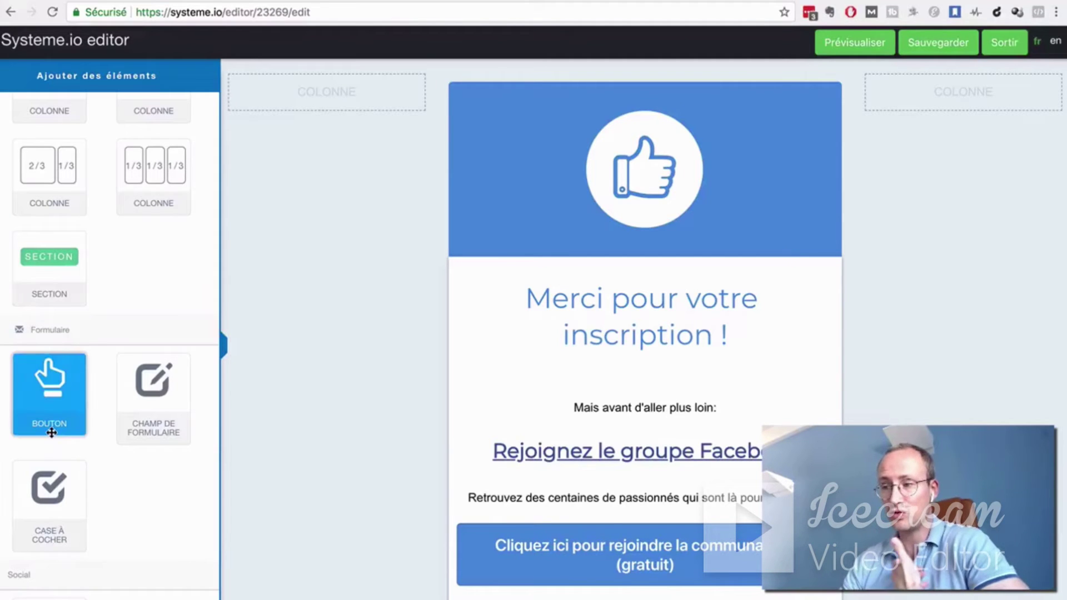
scroll(51, 432, down, 3)
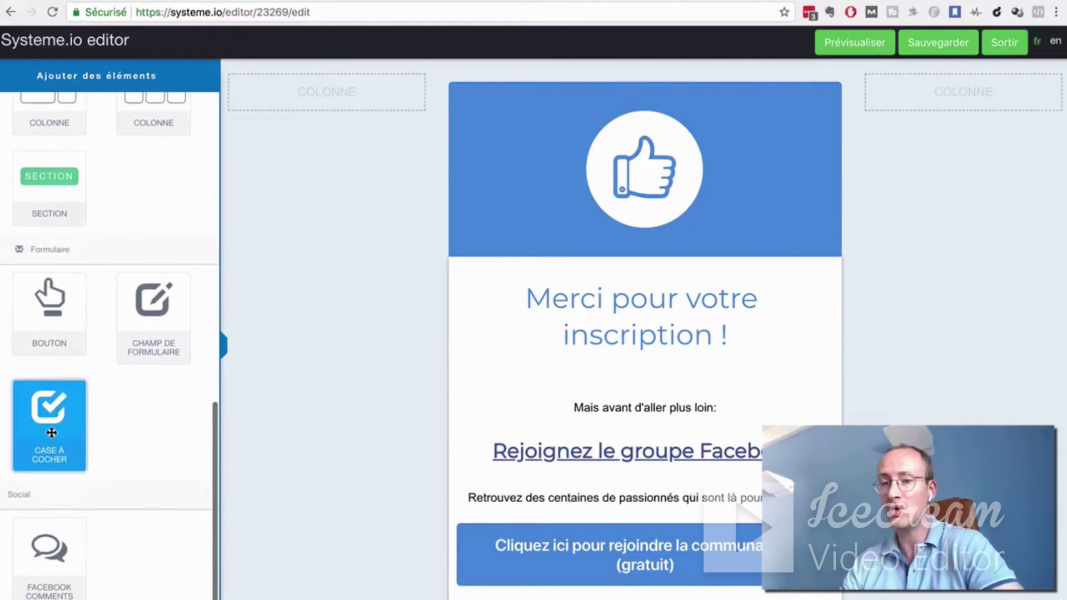
scroll(38, 225, up, 5)
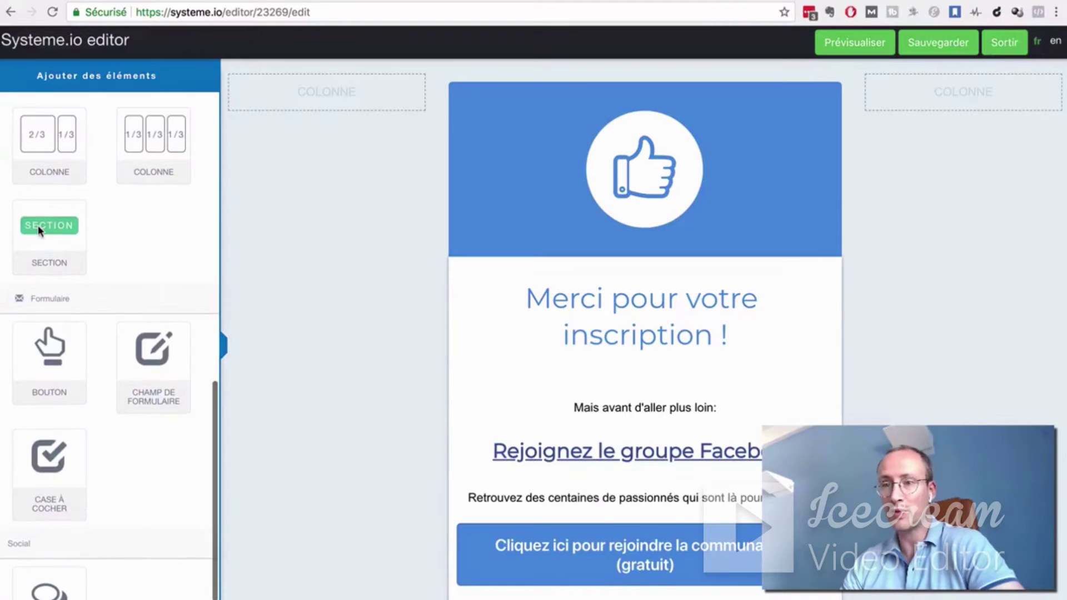
scroll(38, 225, up, 10)
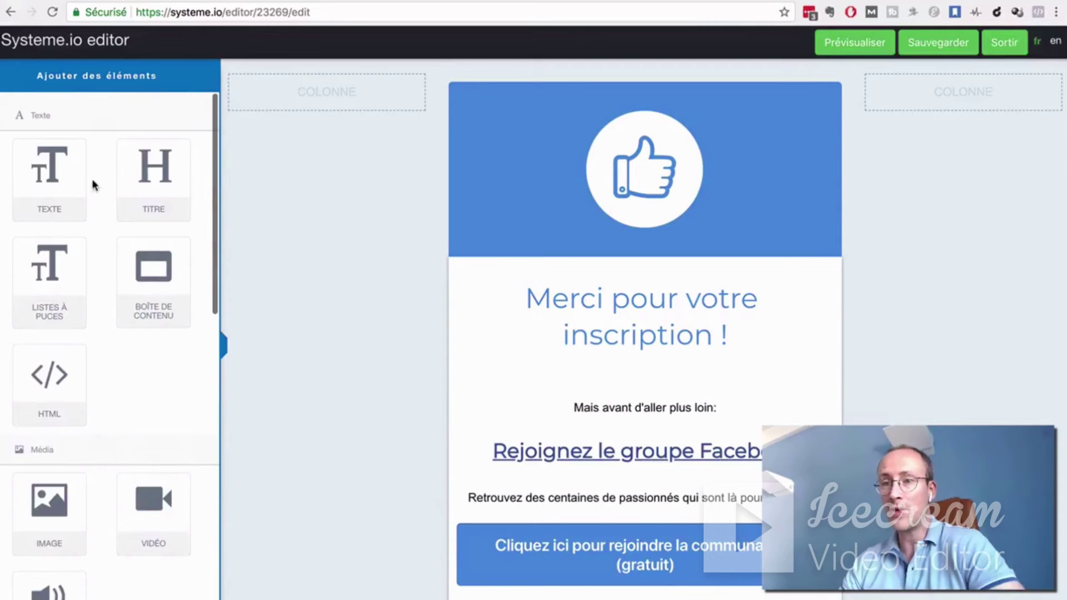
click(224, 351)
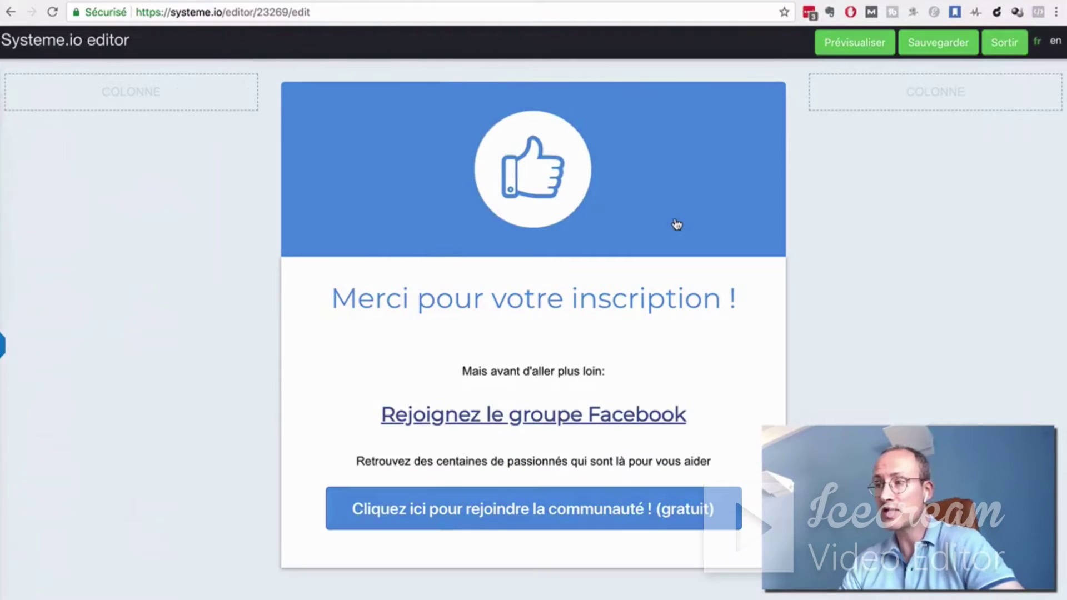
Save the thank-you page and leave the page editor
click(939, 44)
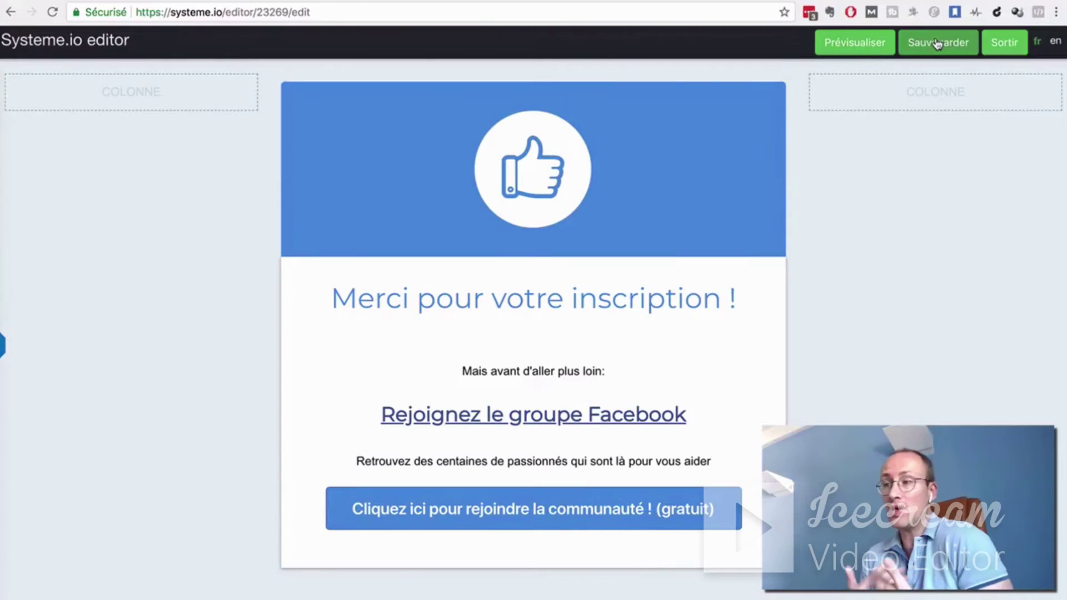
click(1013, 44)
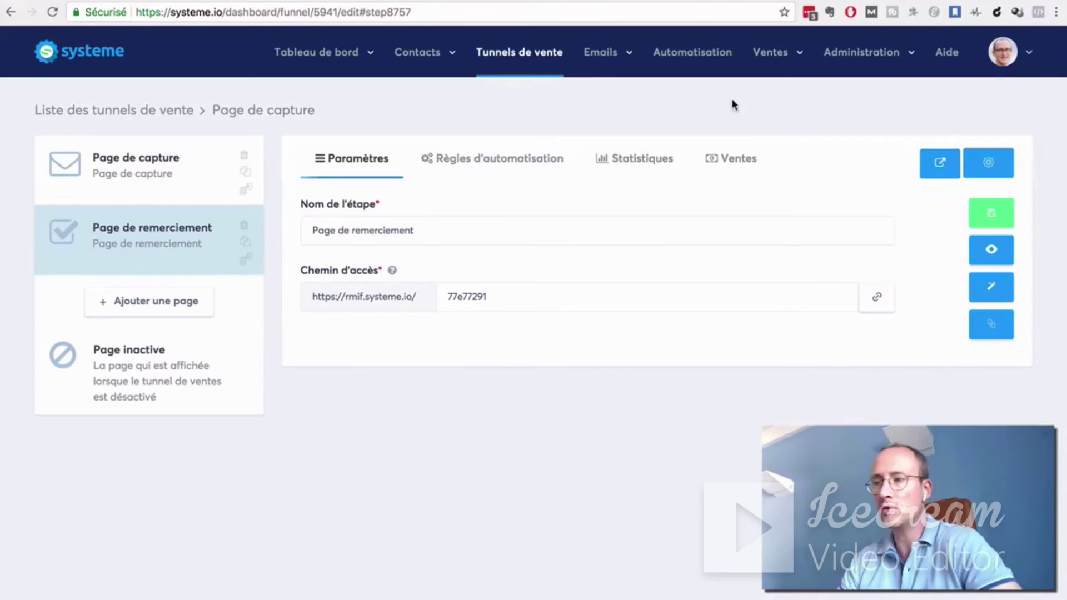
mouse_move(601, 56)
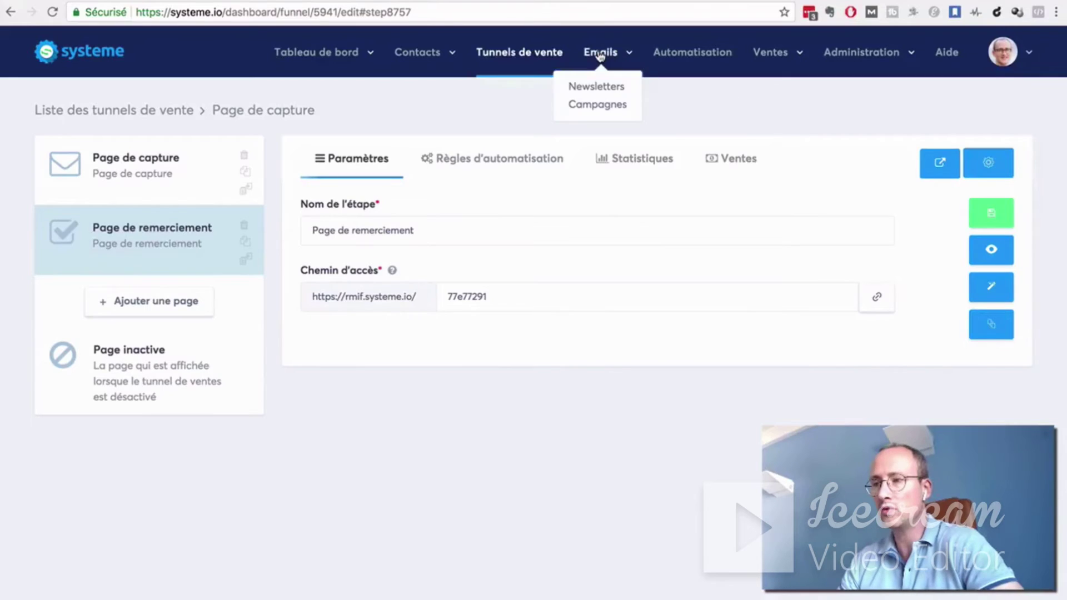
click(500, 53)
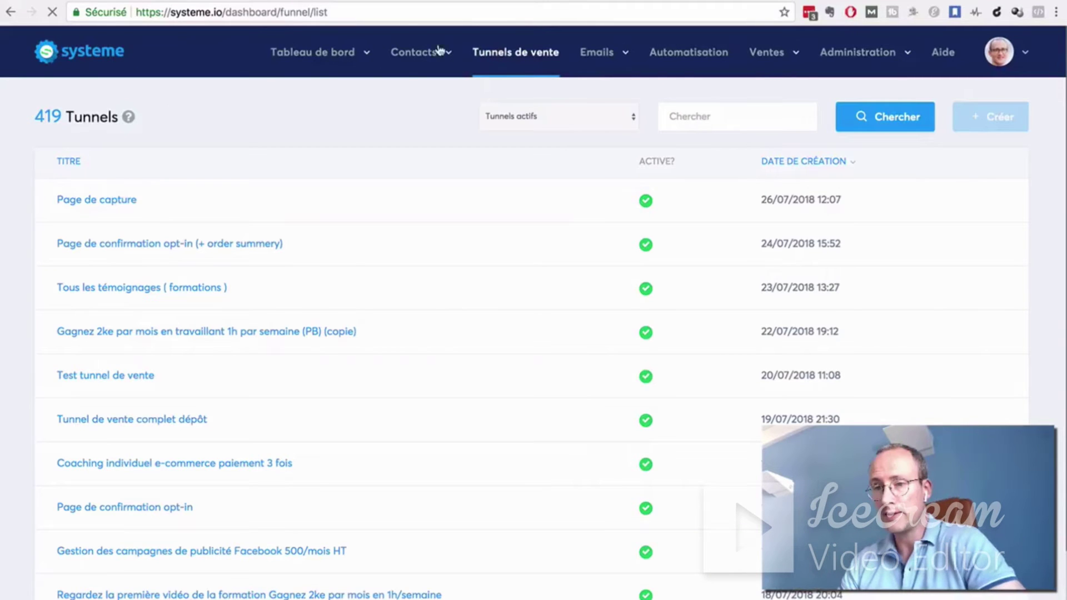
click(12, 13)
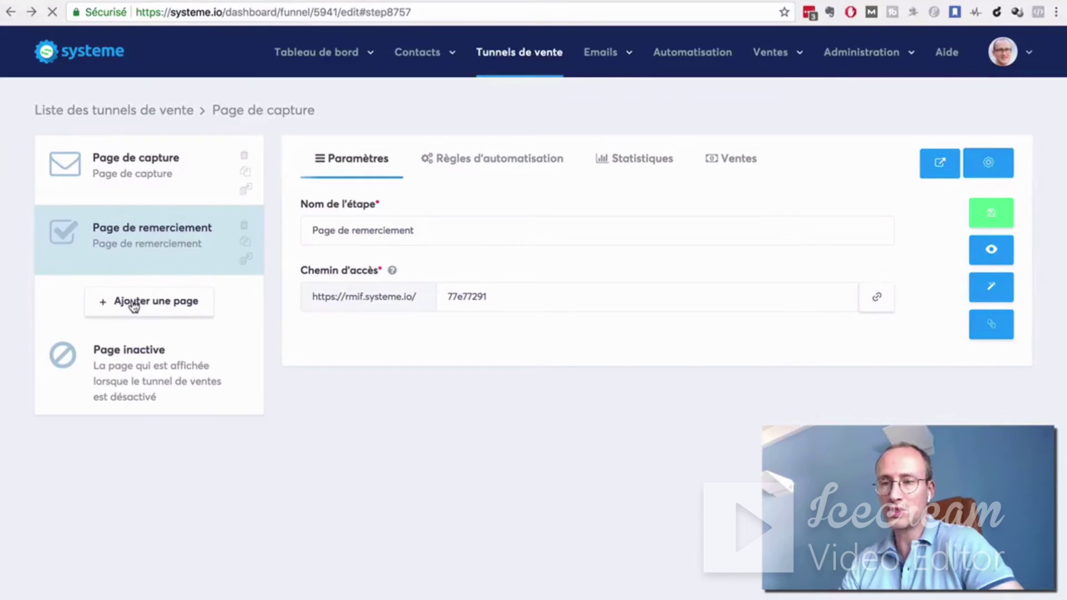
Add a new funnel step named "Page de vente" of type "Page de vente" and select it
click(134, 305)
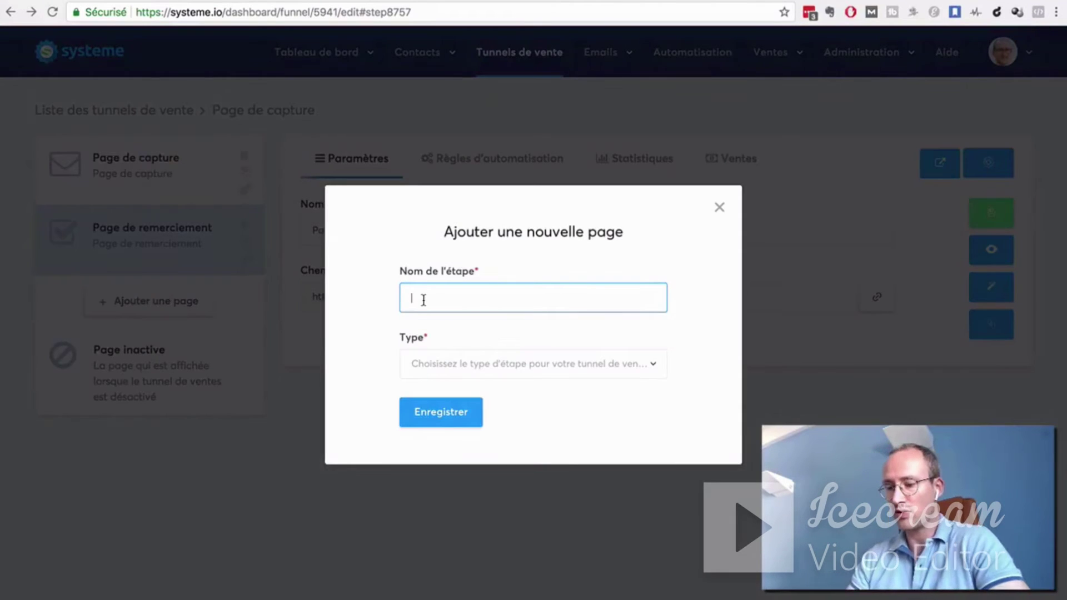
text(Page de vente)
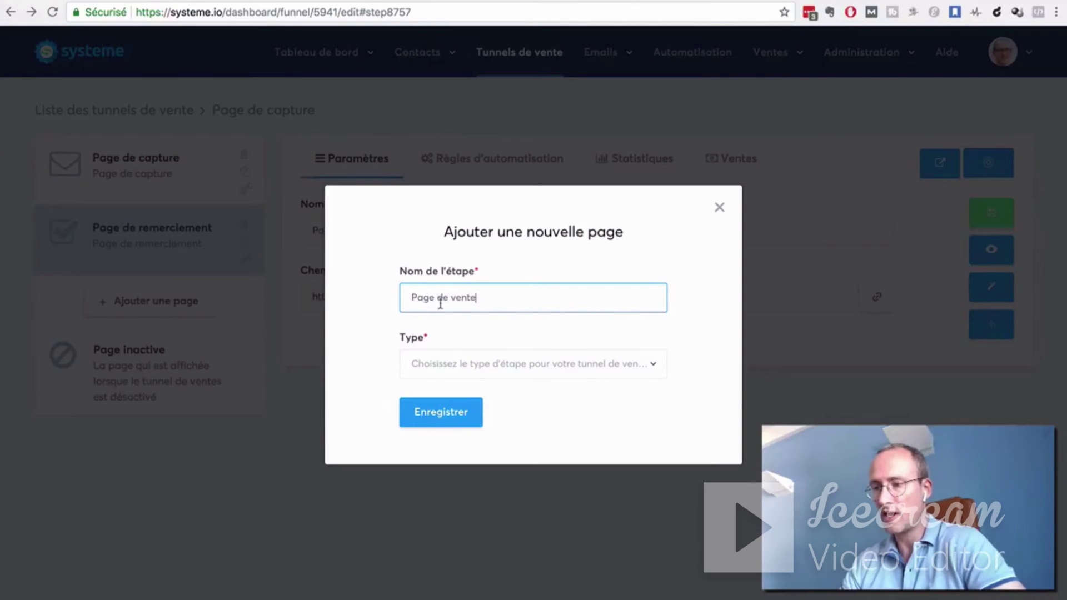
click(632, 371)
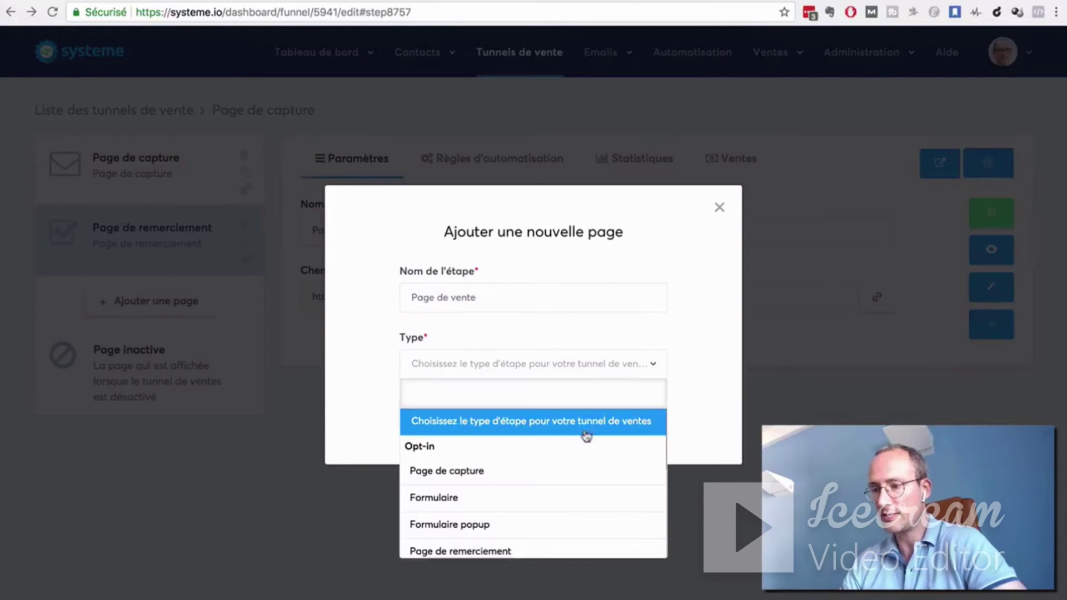
scroll(566, 471, down, 1)
scroll(565, 472, down, 1)
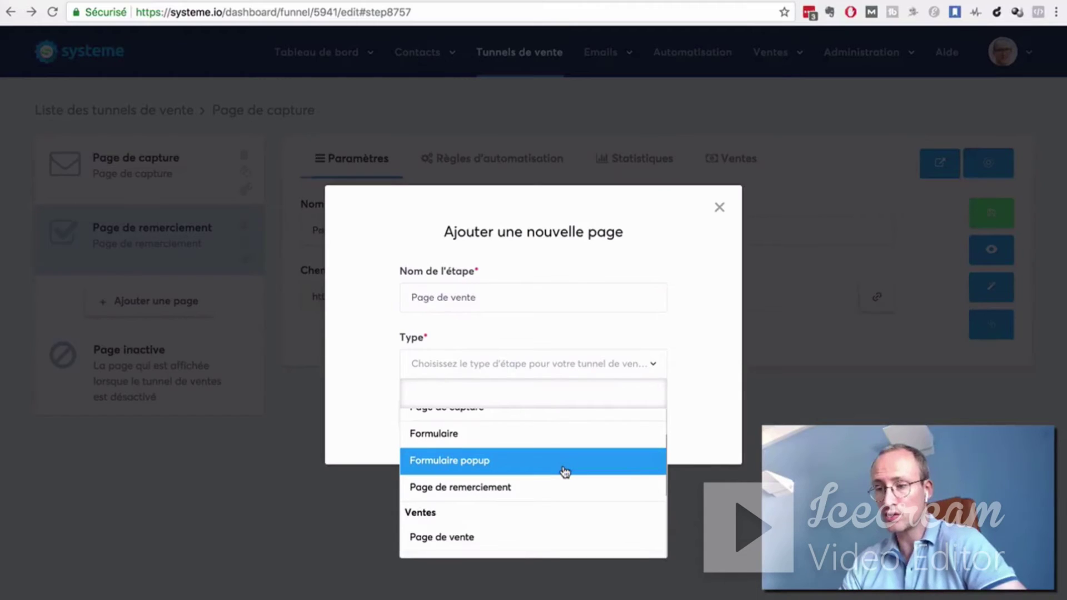
scroll(541, 499, down, 2)
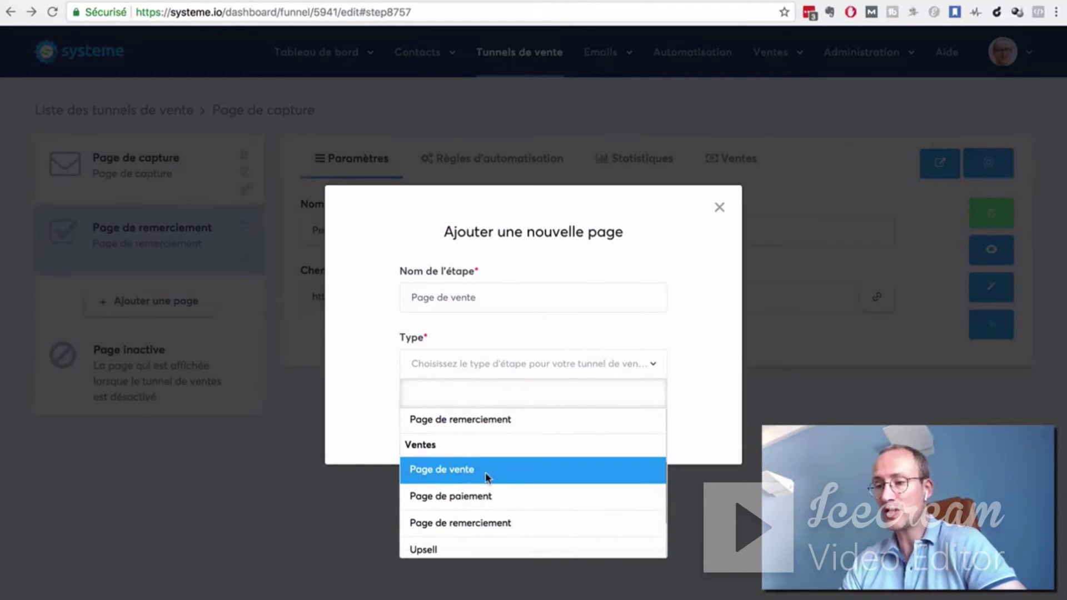
click(485, 472)
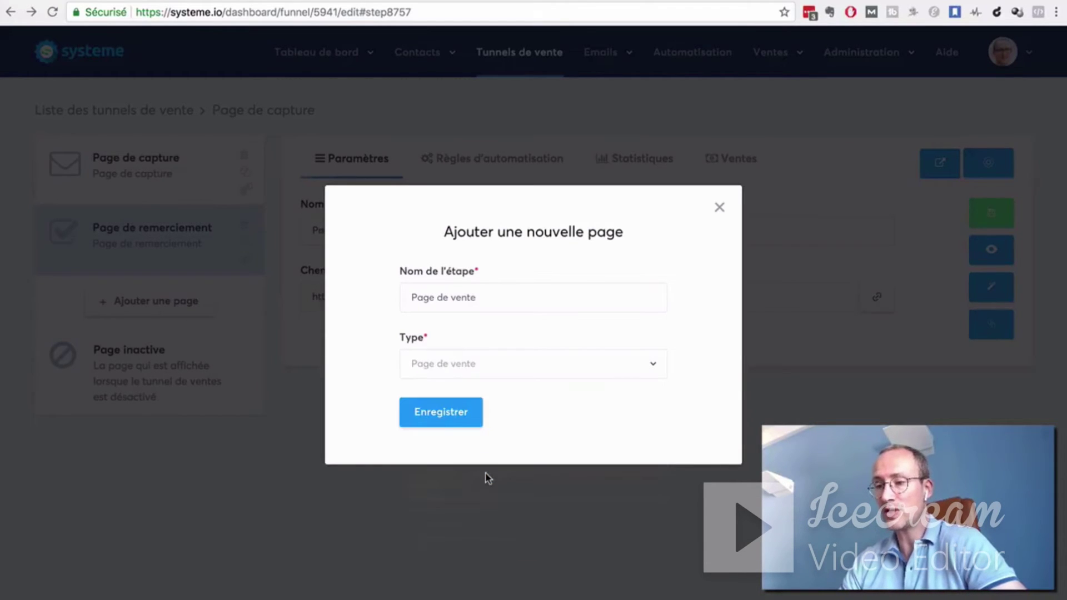
click(434, 418)
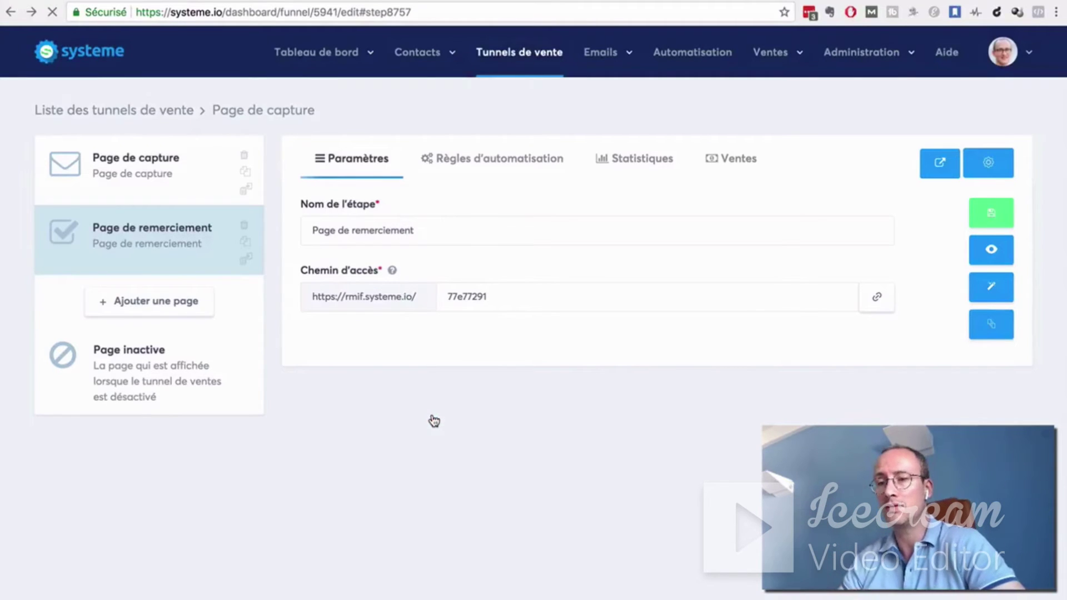
click(127, 305)
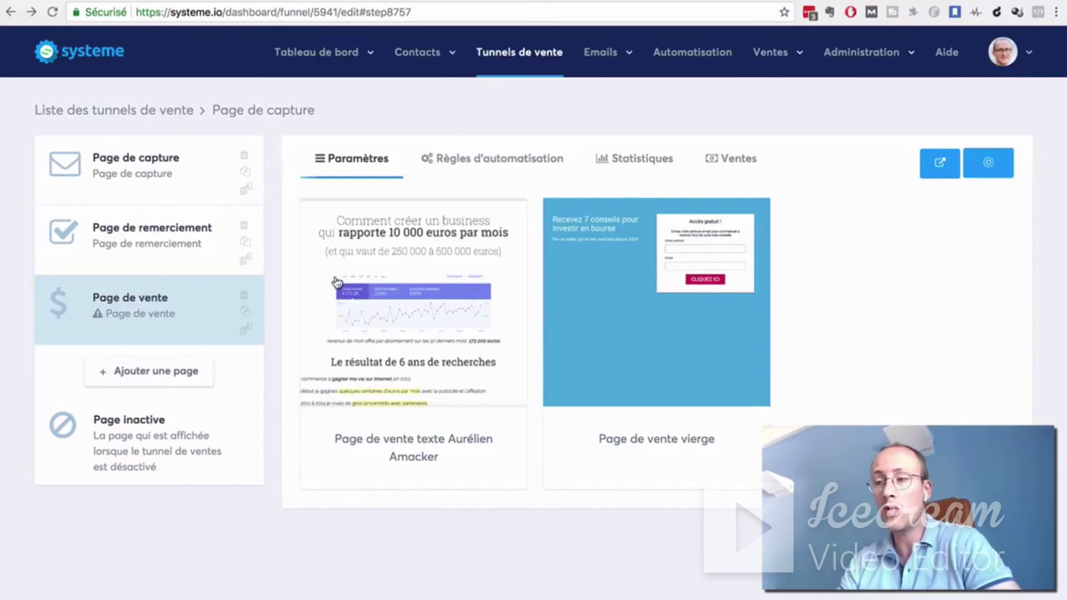
Delete the "Page de remerciement" step from the funnel and confirm the removal
mouse_move(389, 280)
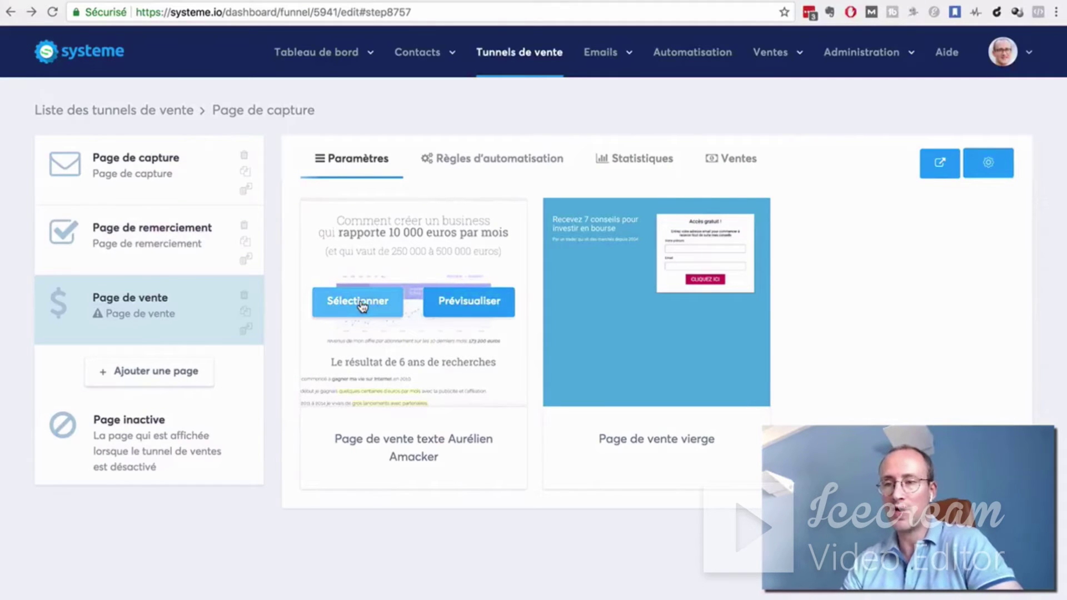
click(245, 228)
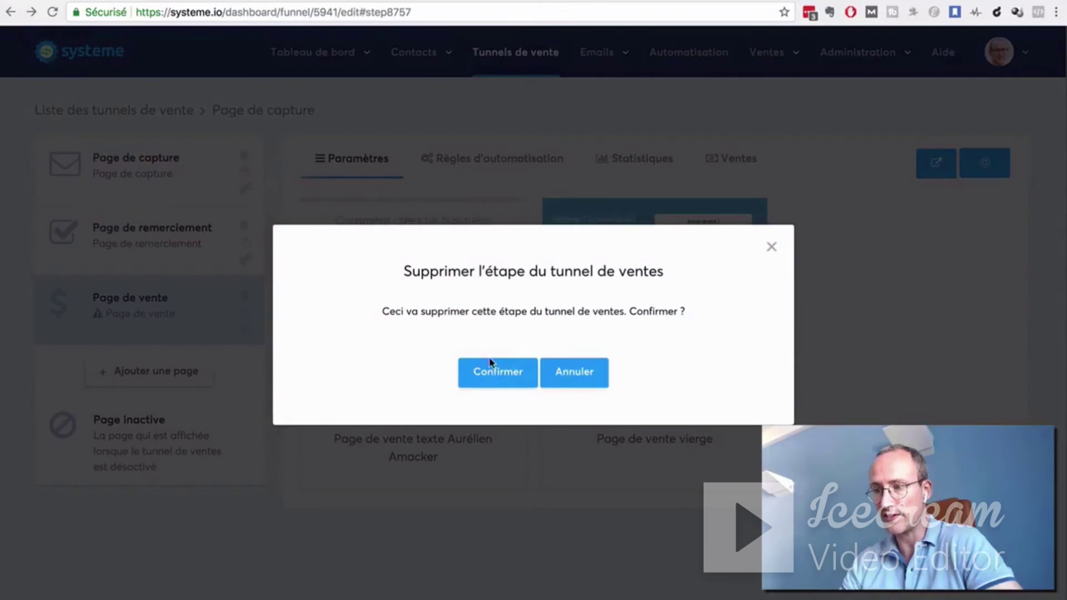
click(489, 373)
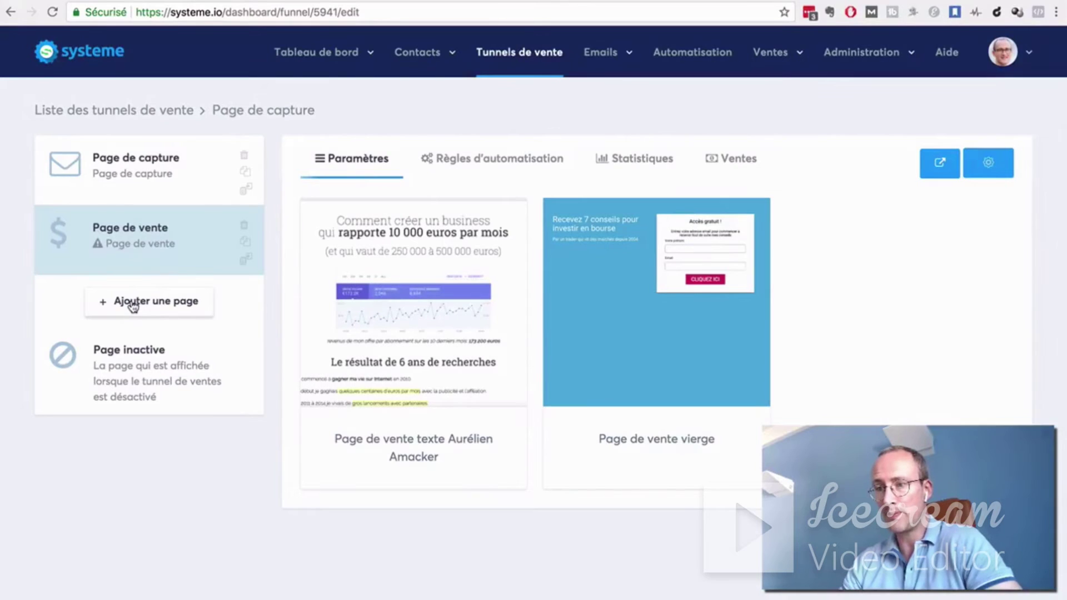
Add a new funnel step named "Page de paiement" of type "Page de paiement"
click(132, 305)
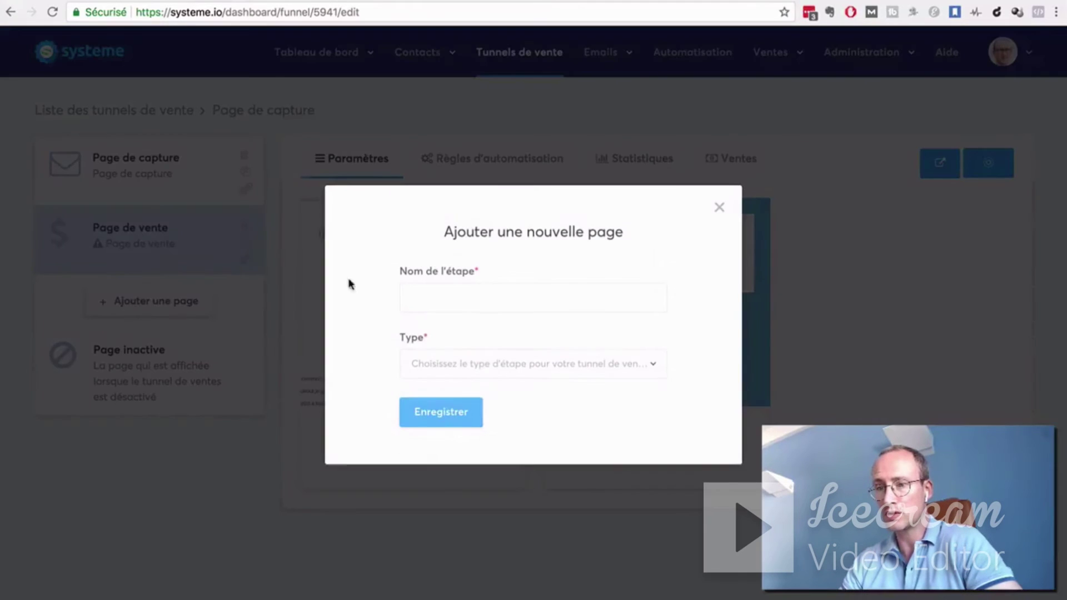
click(439, 295)
text(Page de )
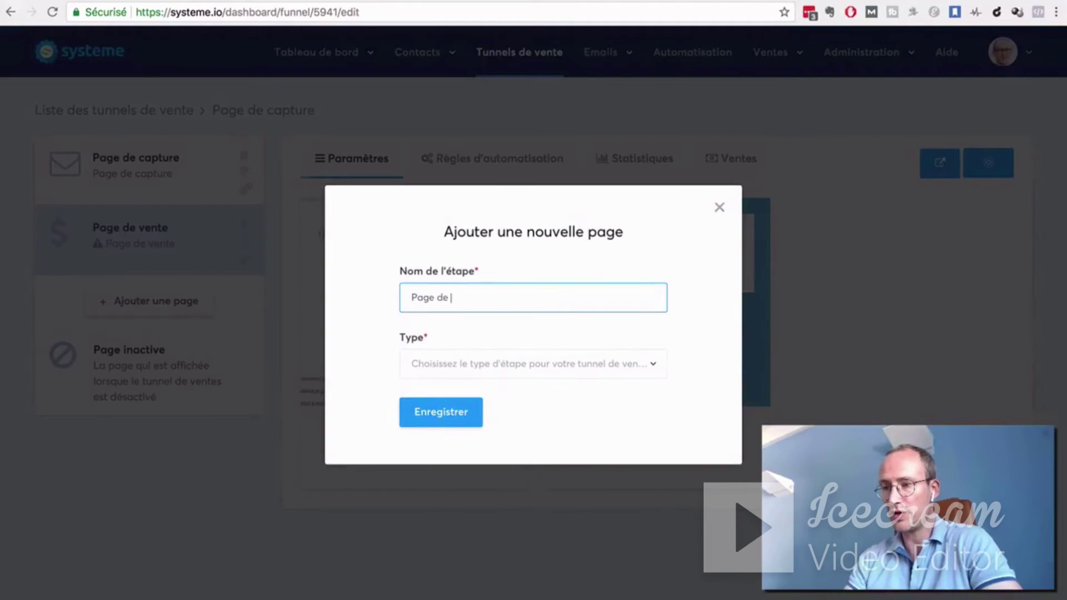
text(paiement)
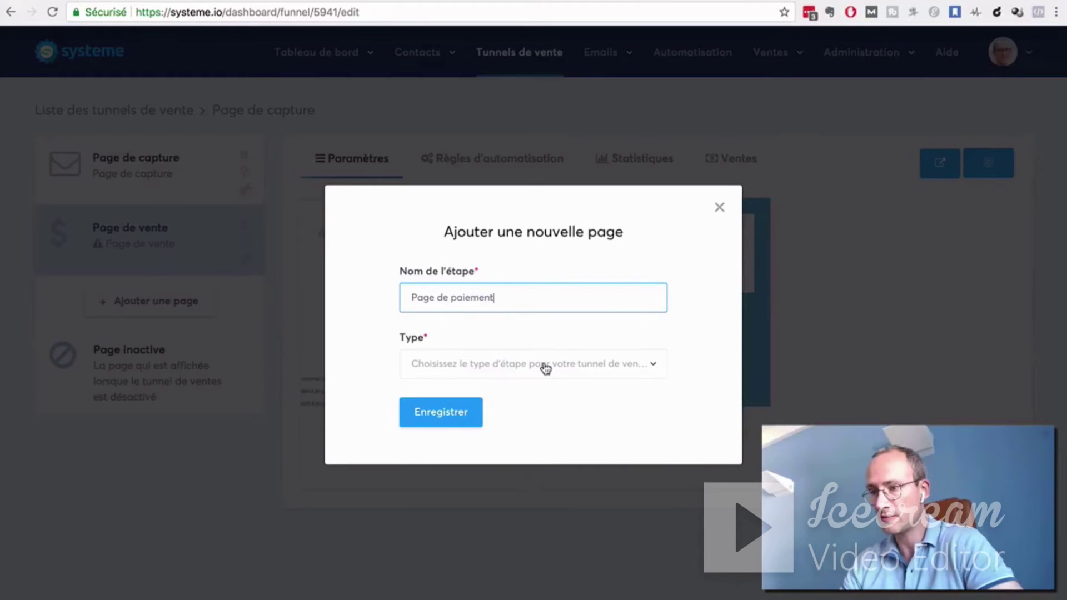
click(546, 369)
scroll(529, 451, down, 3)
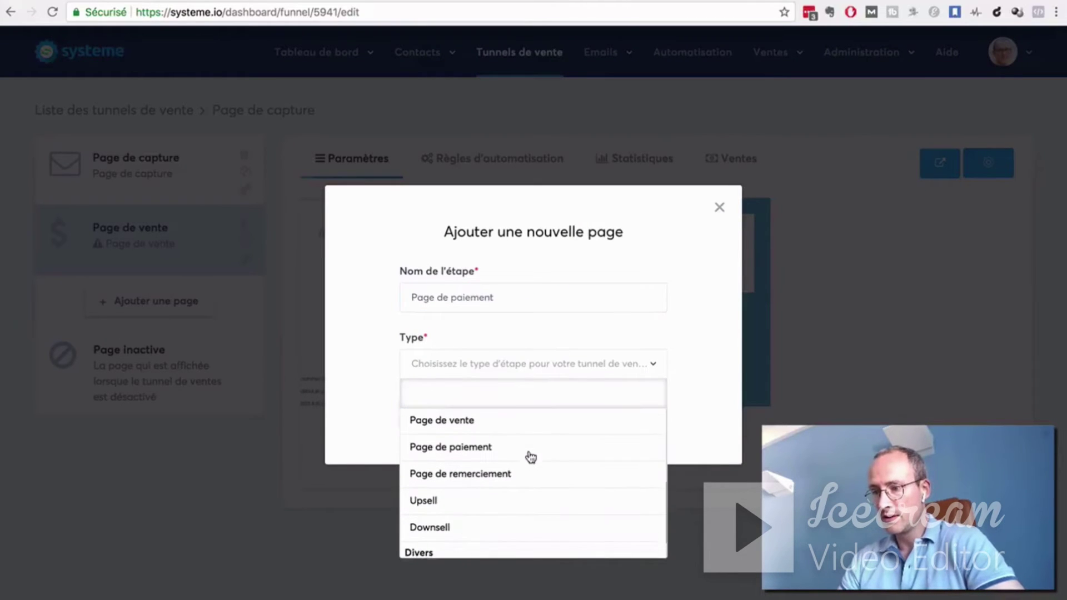
scroll(531, 456, up, 1)
click(476, 463)
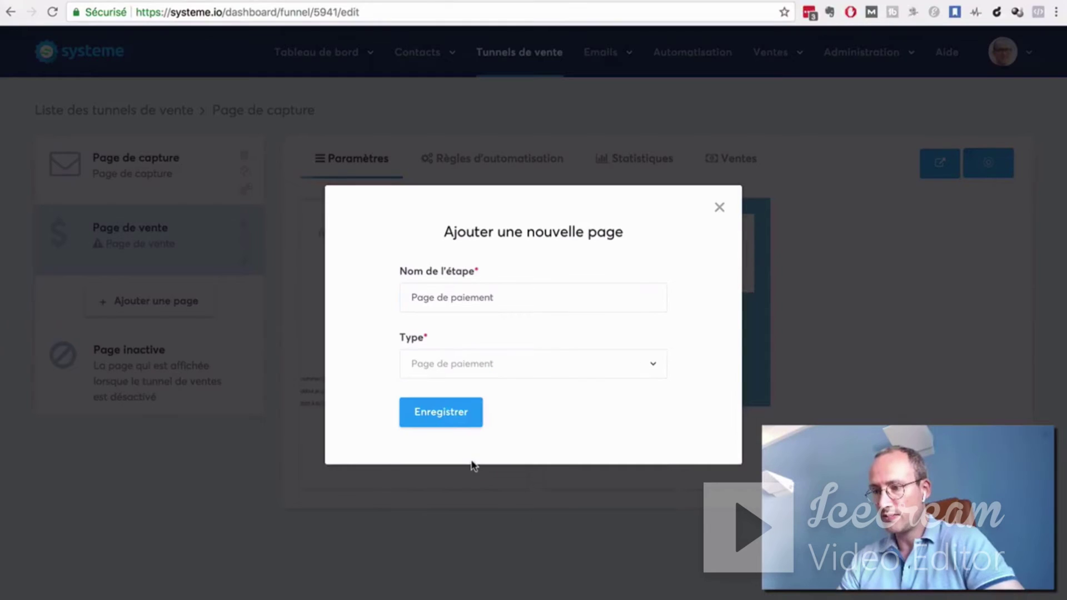
click(424, 416)
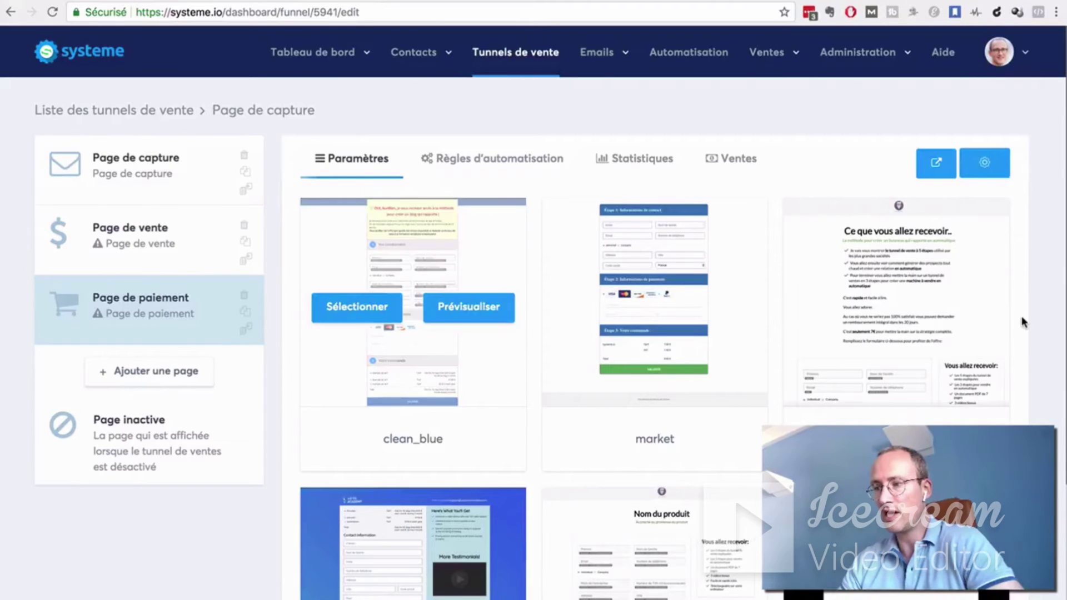
Look over the templates offered for the payment page
scroll(1025, 323, down, 2)
scroll(1024, 323, down, 1)
scroll(1024, 323, up, 2)
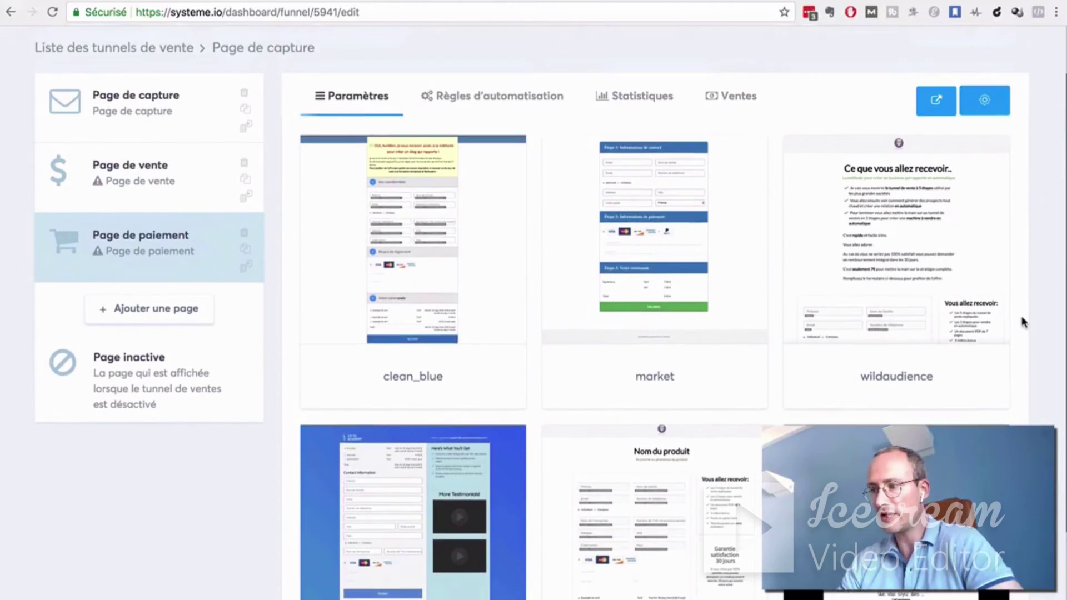
Apply the "wildaudience" template to the payment page and save the step
scroll(1023, 323, down, 2)
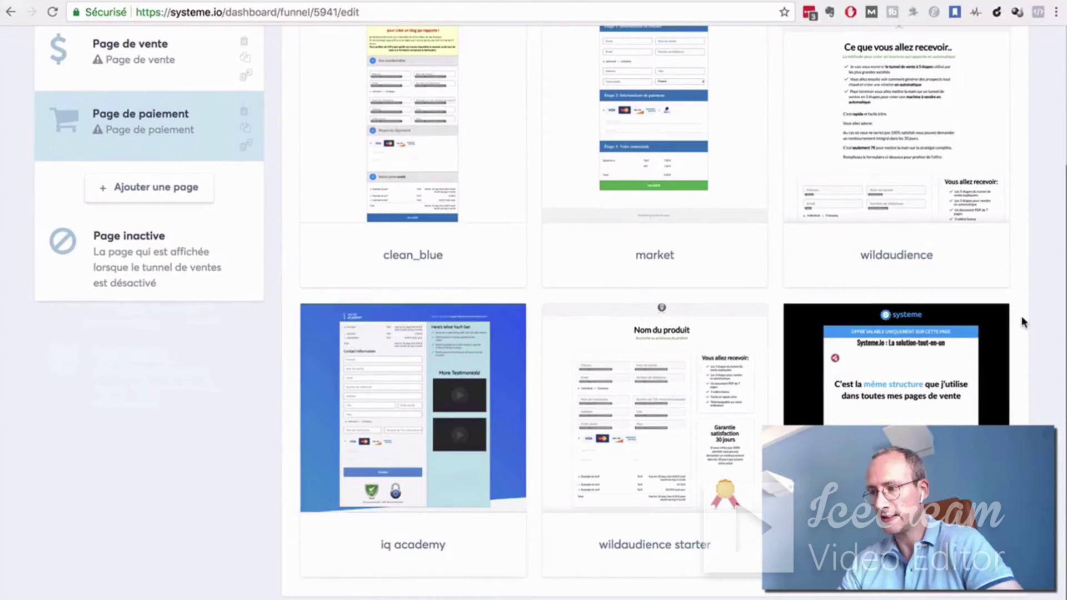
scroll(1022, 316, up, 3)
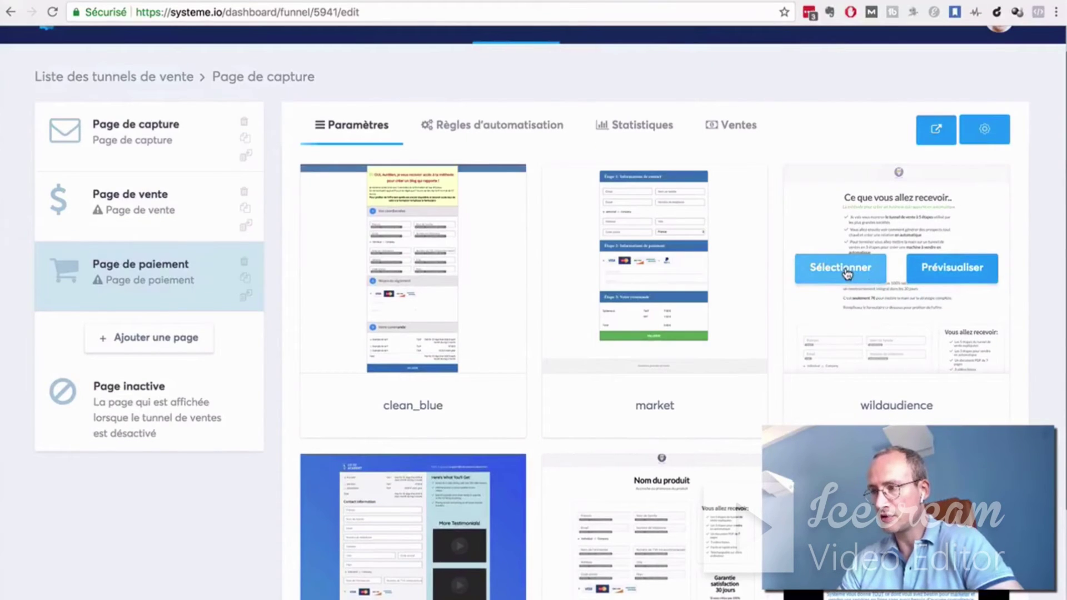
click(847, 273)
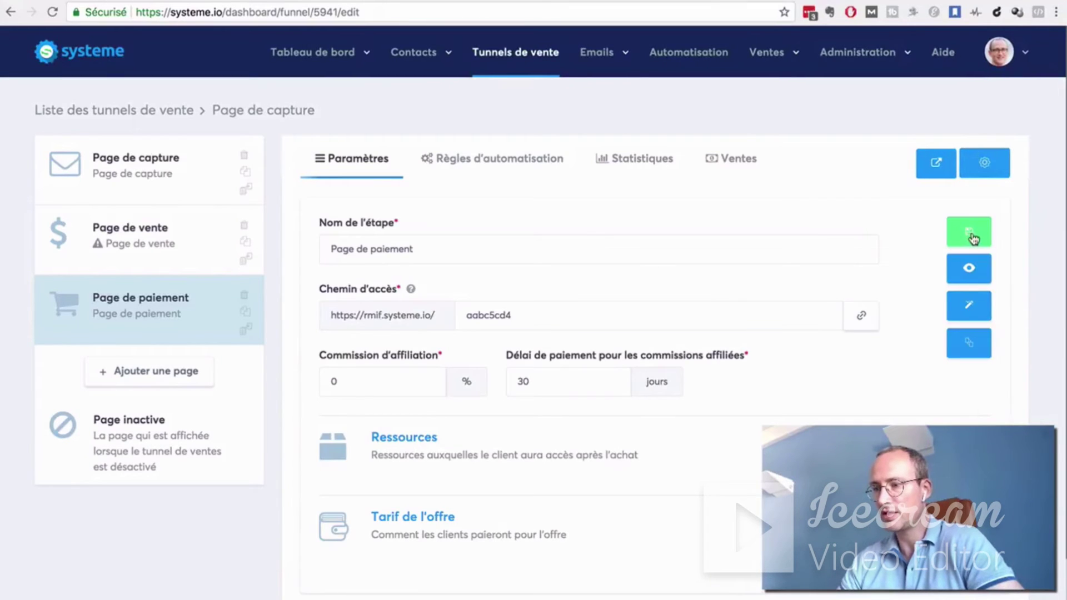
click(971, 233)
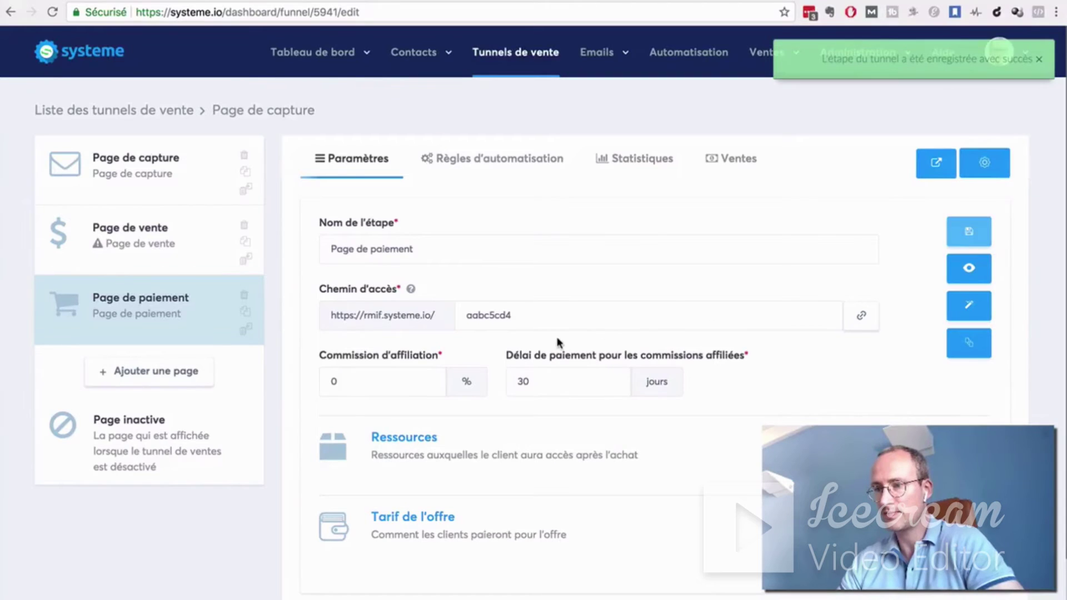
Add a new funnel step named "Merci" of the sales type "Page de remerciement"
click(140, 371)
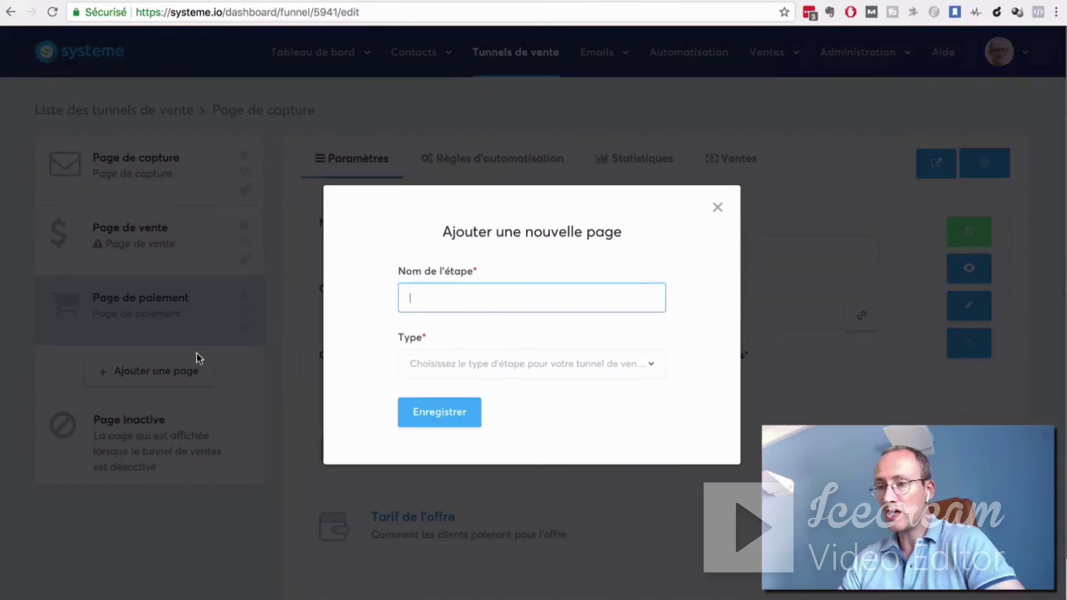
text(Merci)
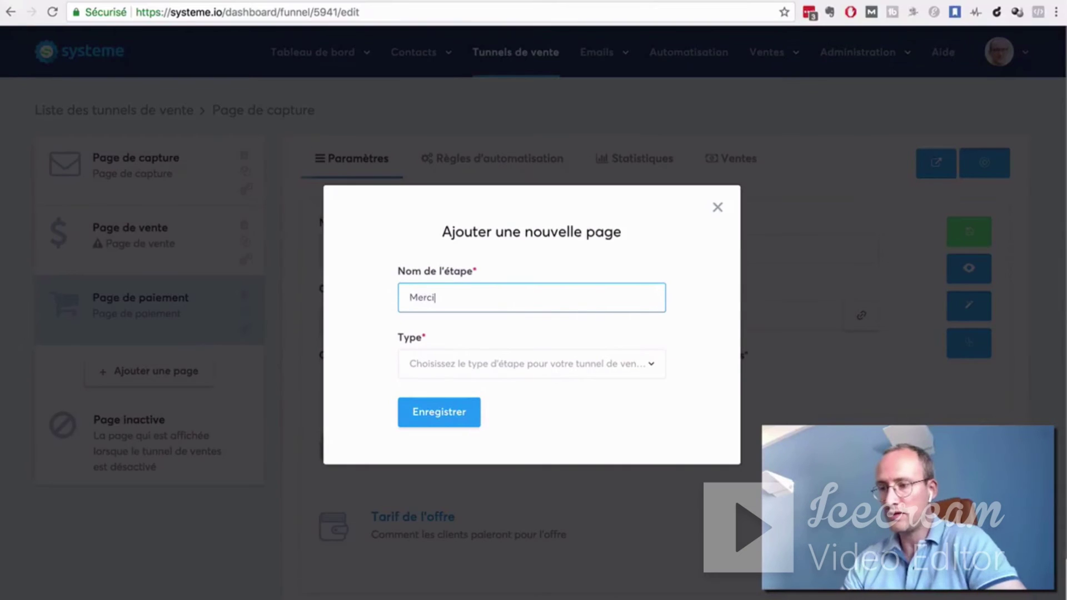
click(578, 368)
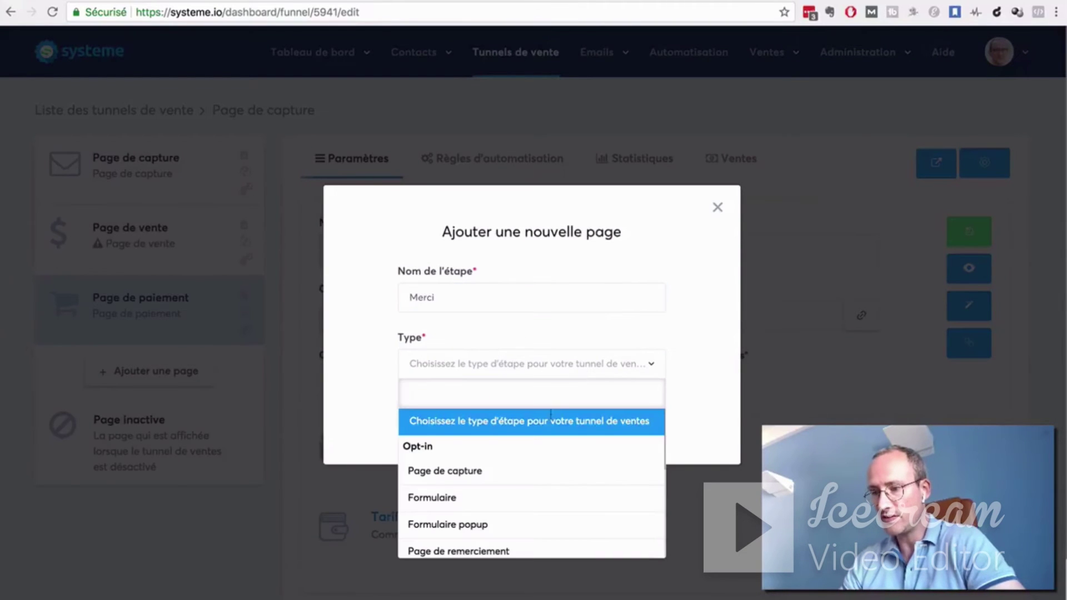
scroll(541, 444, down, 2)
scroll(540, 445, down, 3)
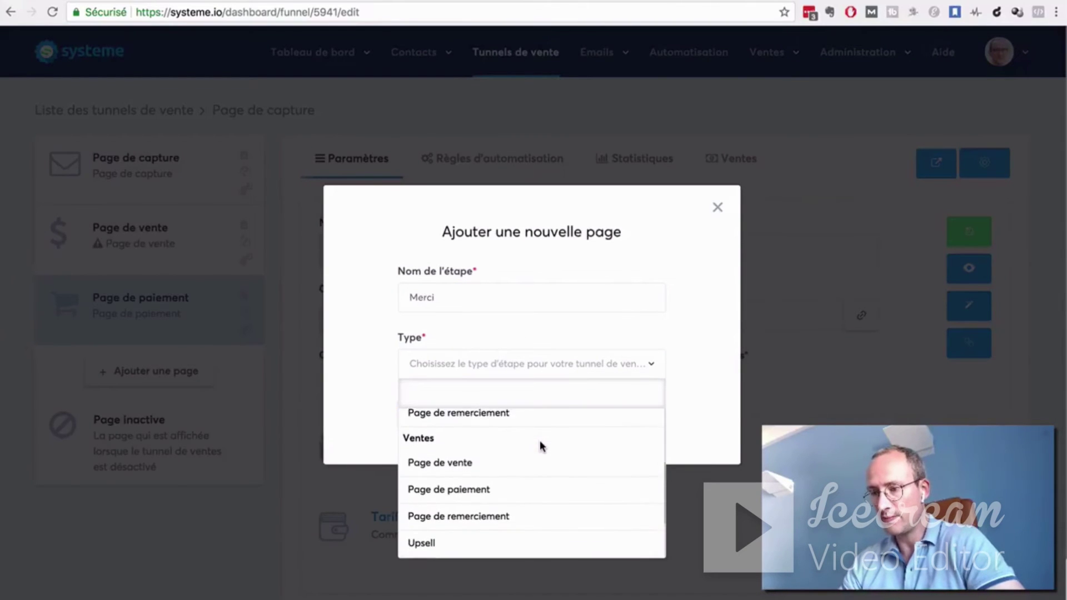
click(481, 476)
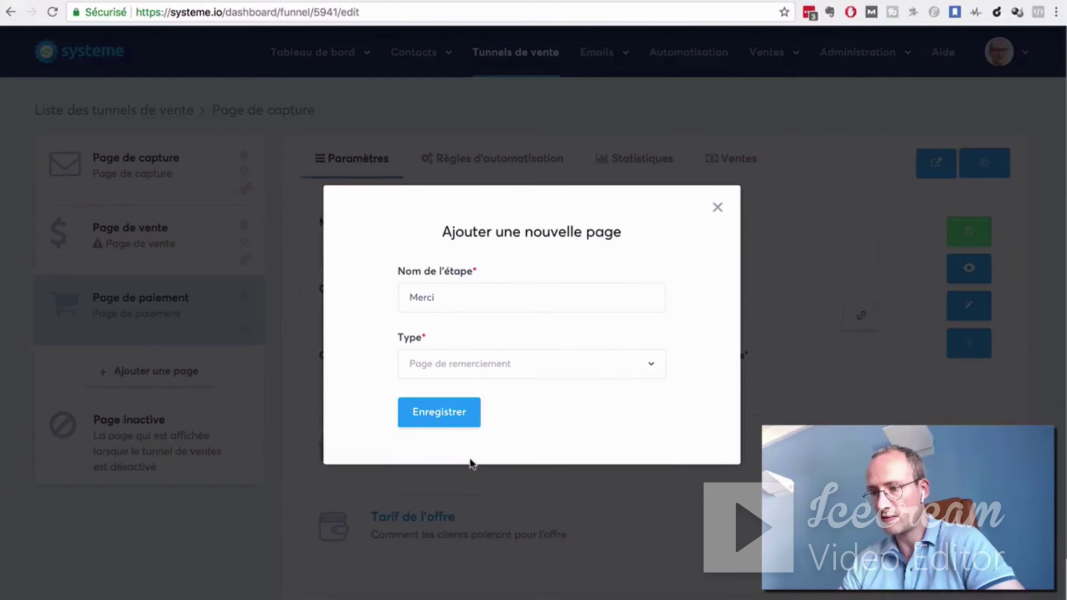
click(429, 415)
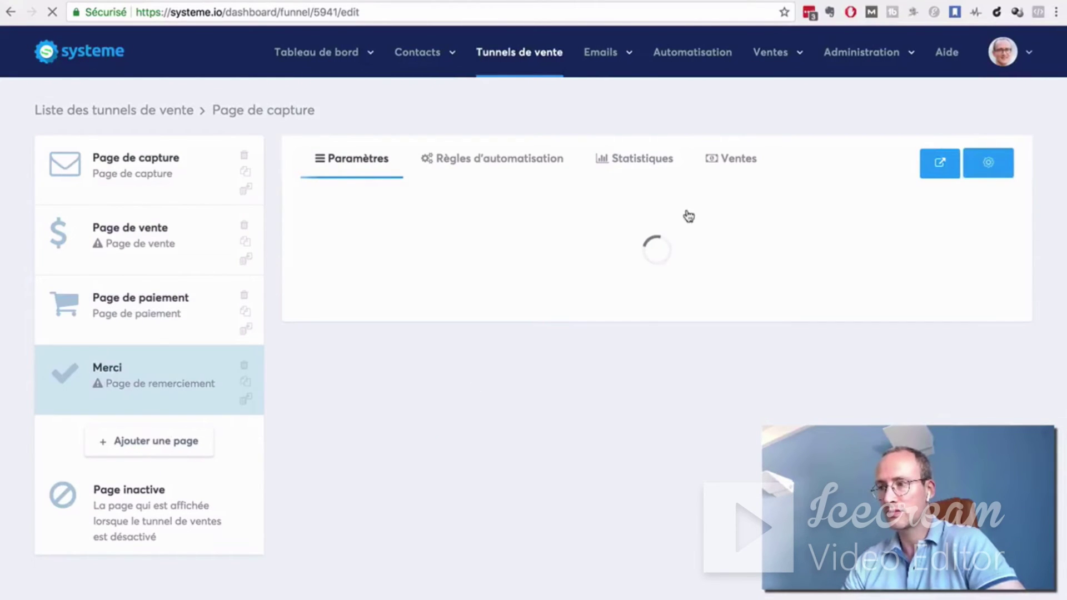
Apply the "Page de remerciement avec récapitulatif de commande" template to the Merci step and save it
mouse_move(635, 206)
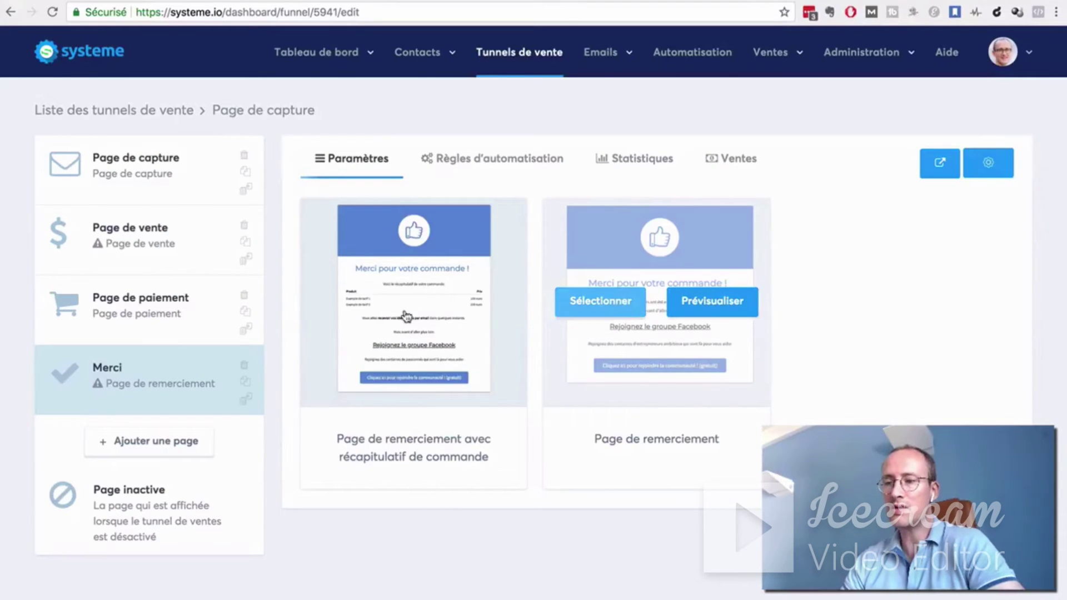
mouse_move(393, 328)
click(359, 306)
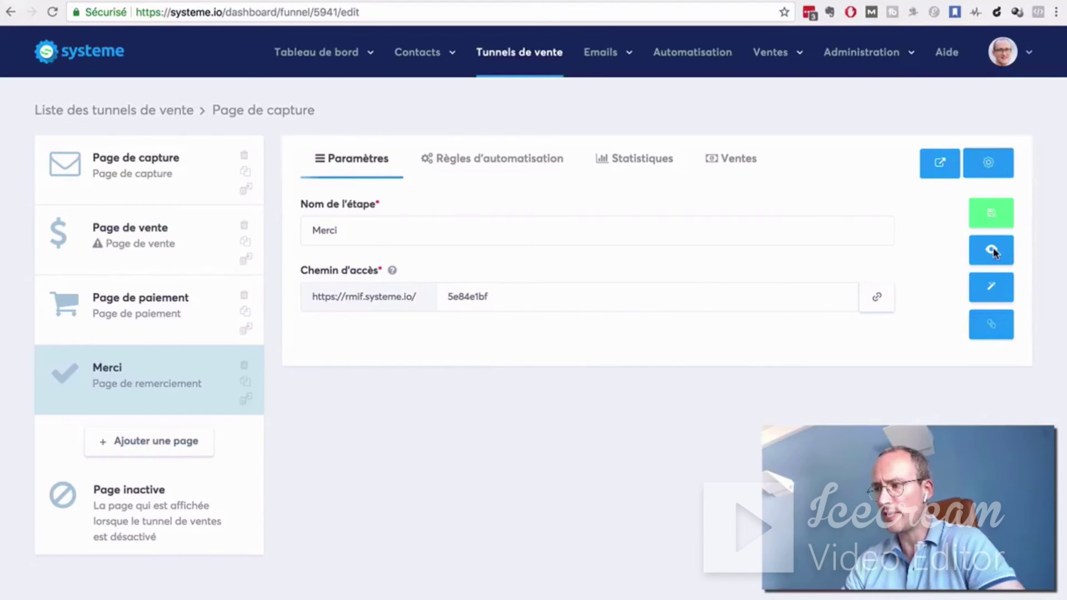
click(993, 216)
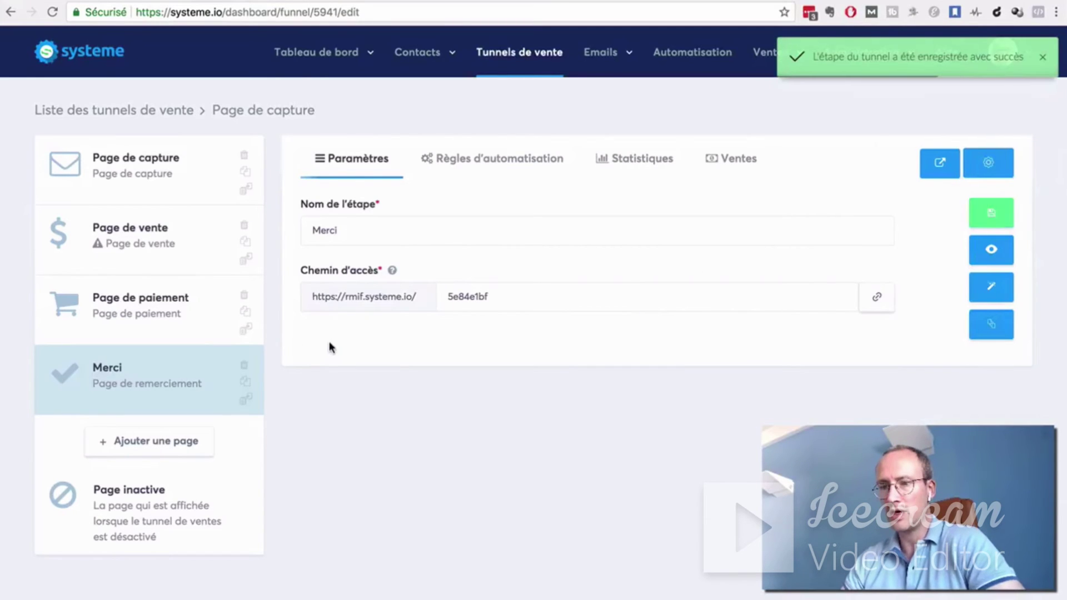
Add a new funnel step named "Upsell 1" of type "Upsell" and apply the "upsell" template to it
click(128, 442)
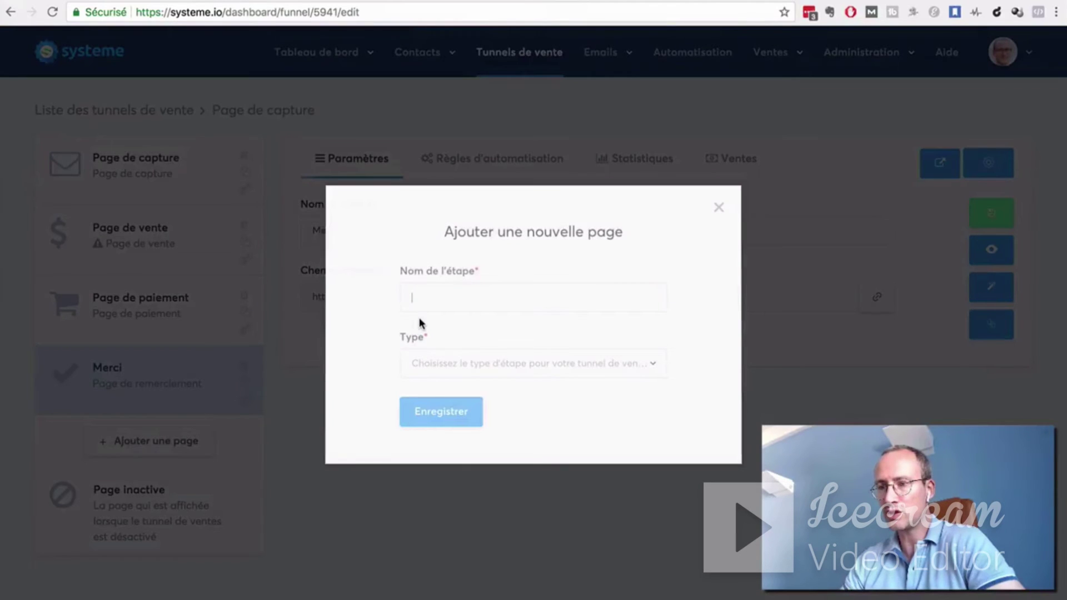
text(Upsell 1)
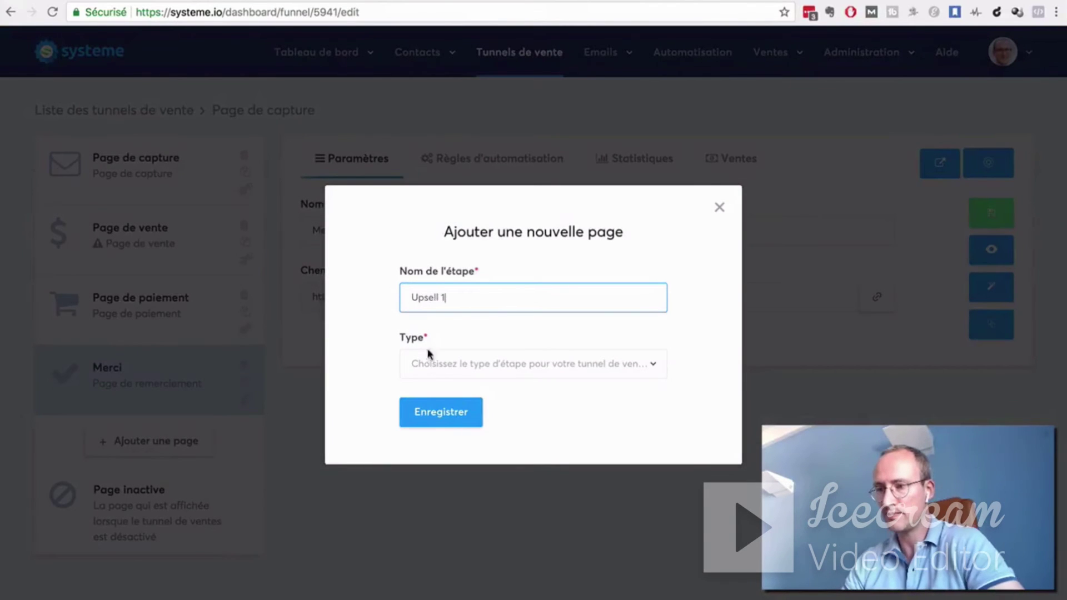
click(534, 370)
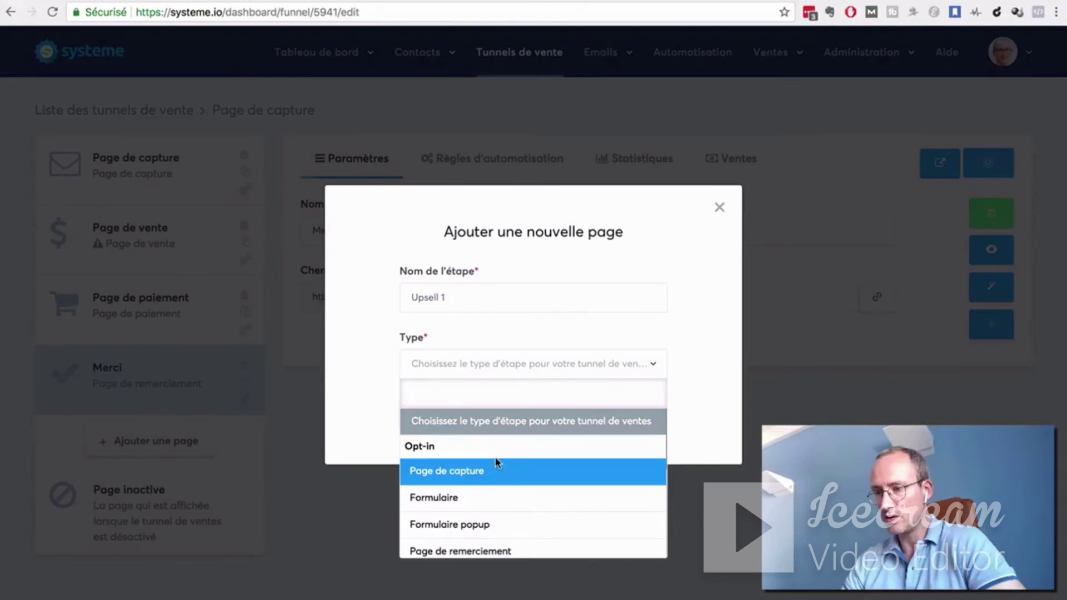
scroll(496, 462, down, 3)
scroll(496, 466, down, 1)
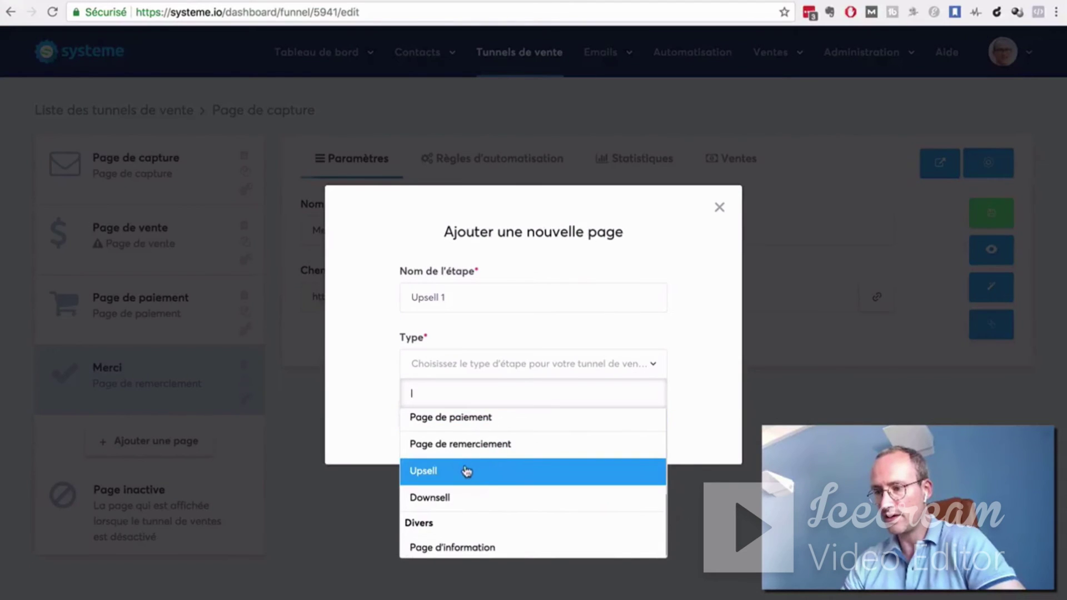
click(470, 470)
click(431, 416)
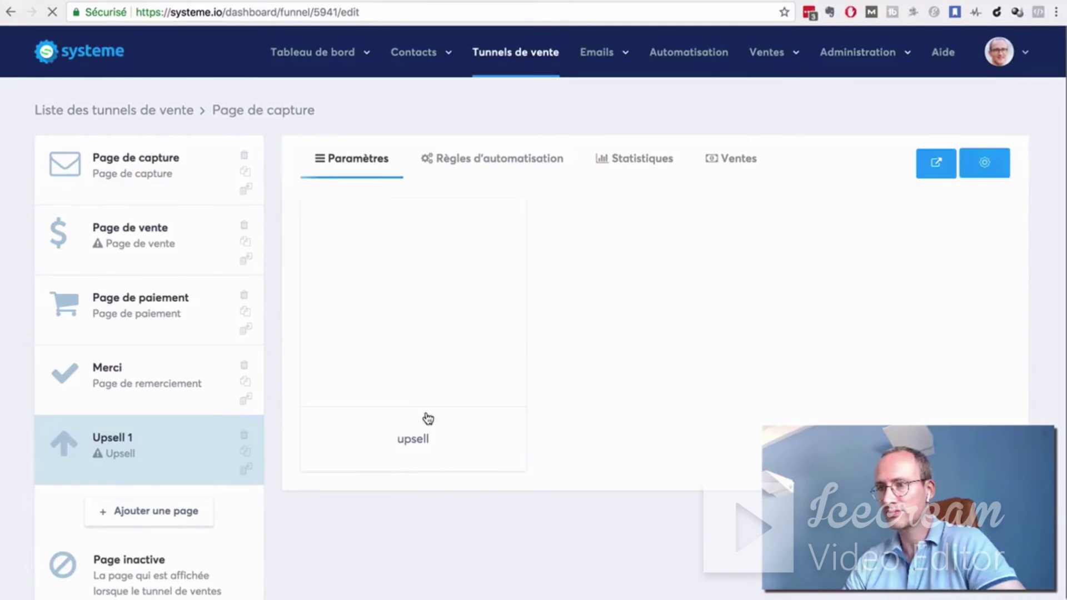
mouse_move(392, 295)
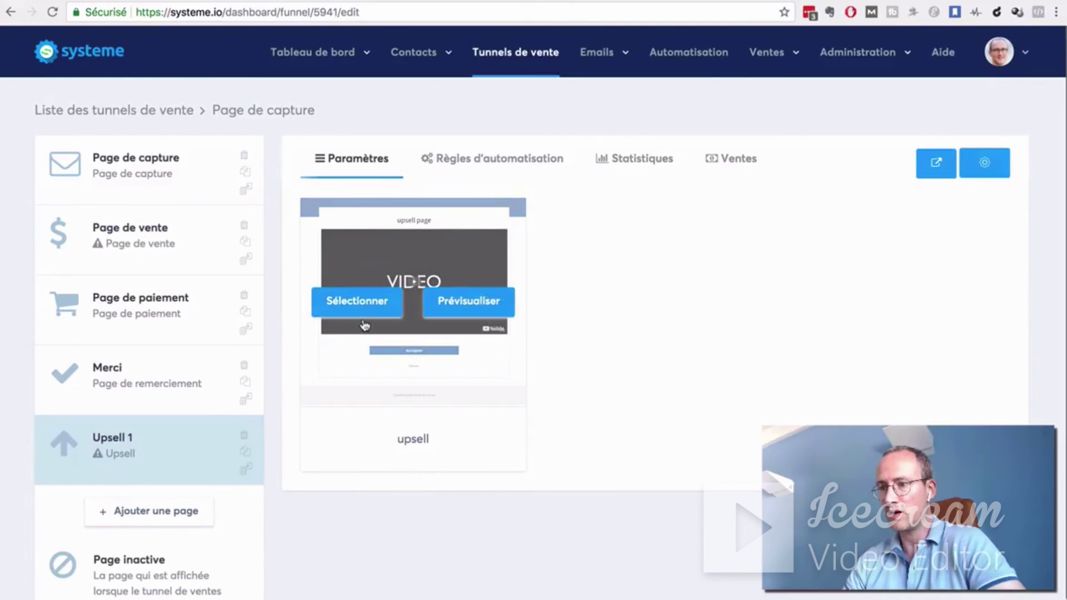
click(345, 305)
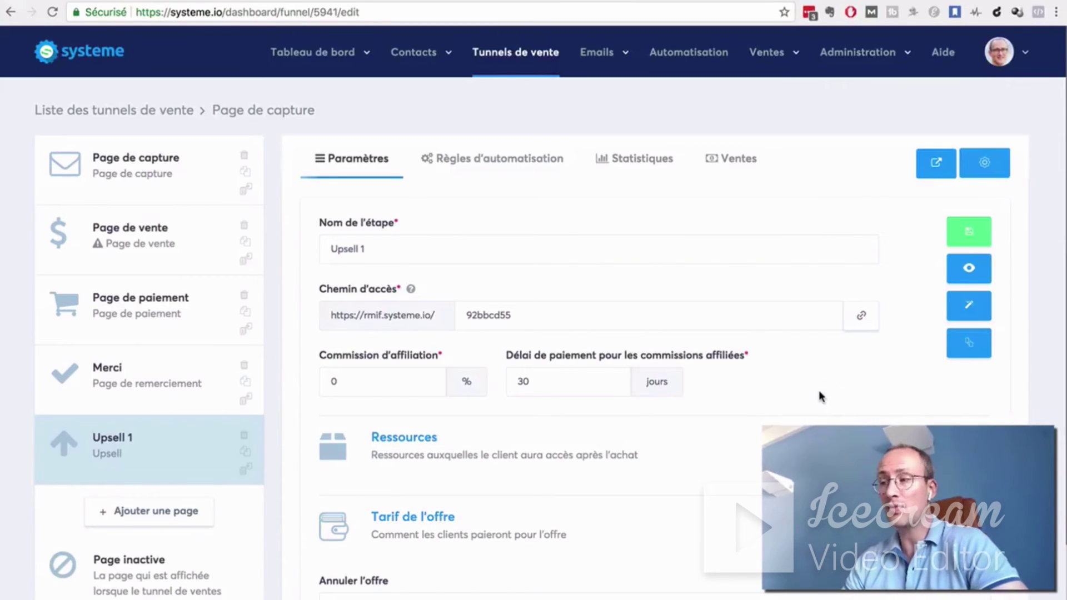
Preview the Upsell 1 page from its heading to the accept and refuse options, and return to the funnel editor
click(969, 271)
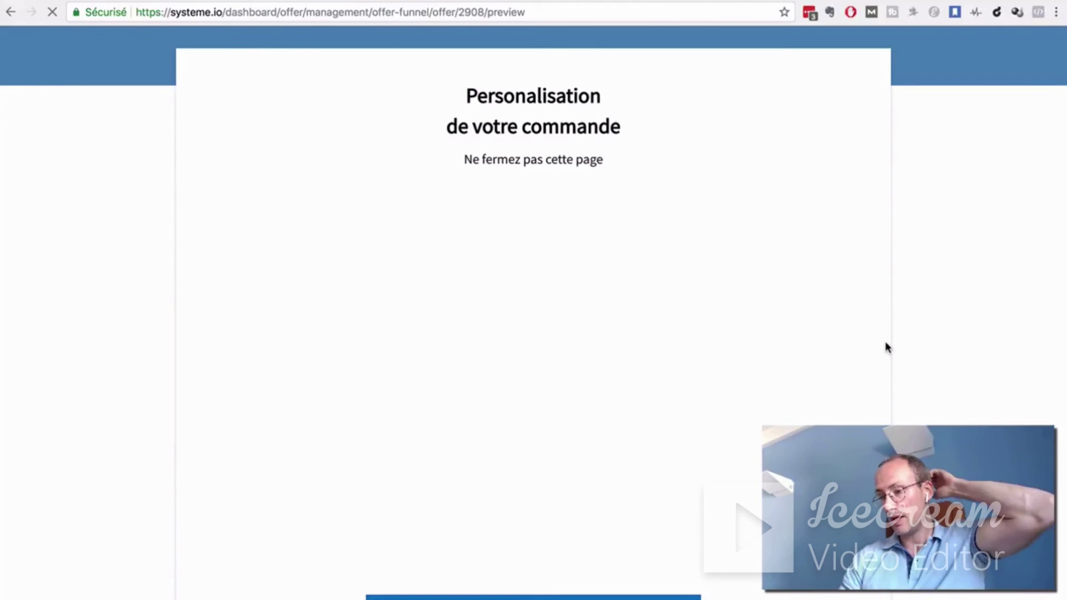
scroll(888, 348, down, 3)
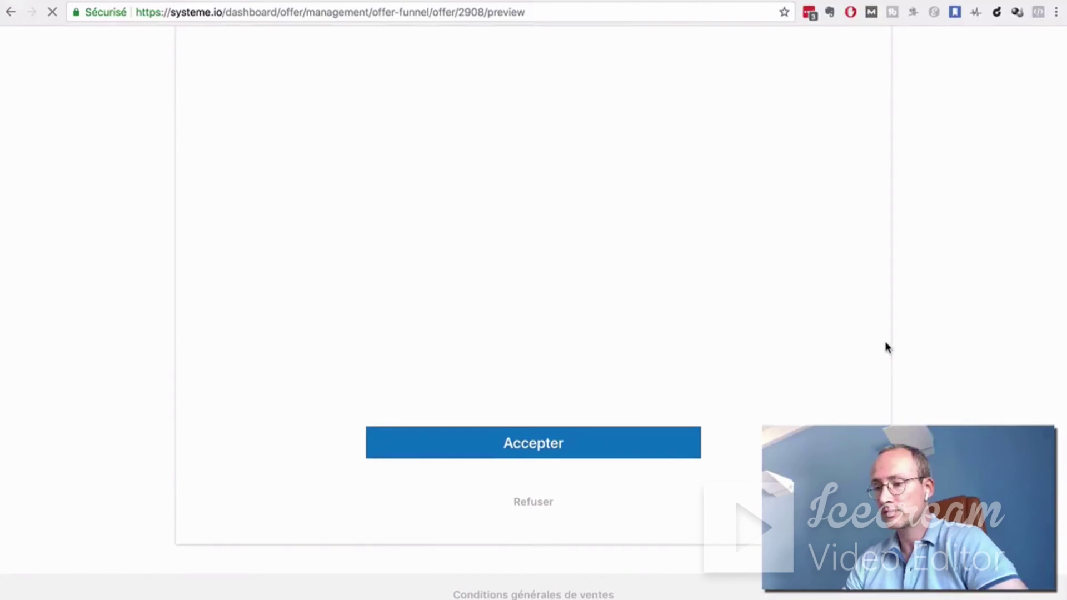
scroll(886, 348, up, 1)
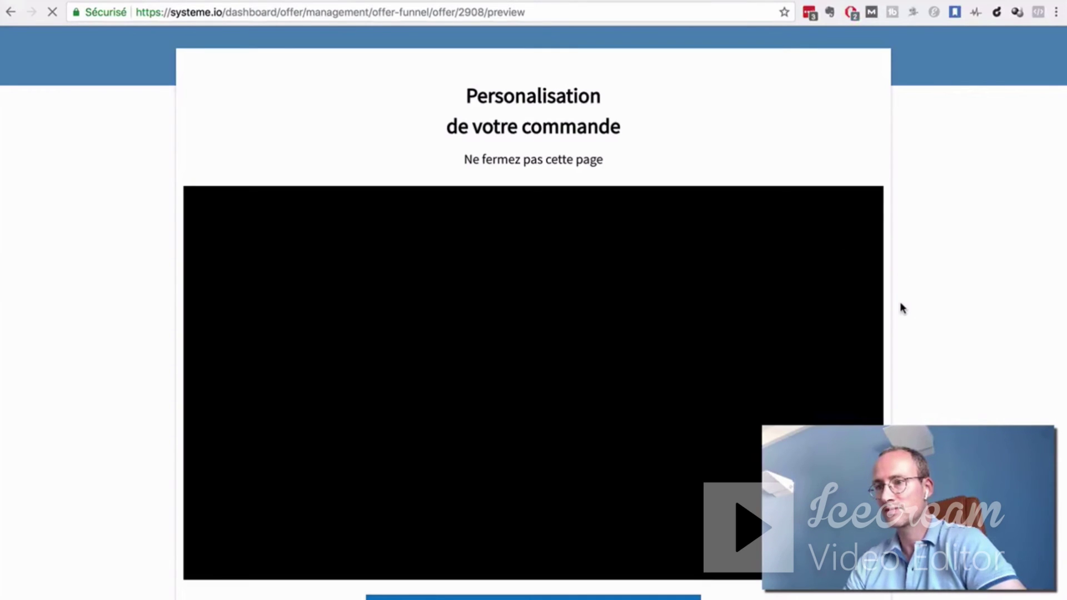
scroll(900, 304, down, 3)
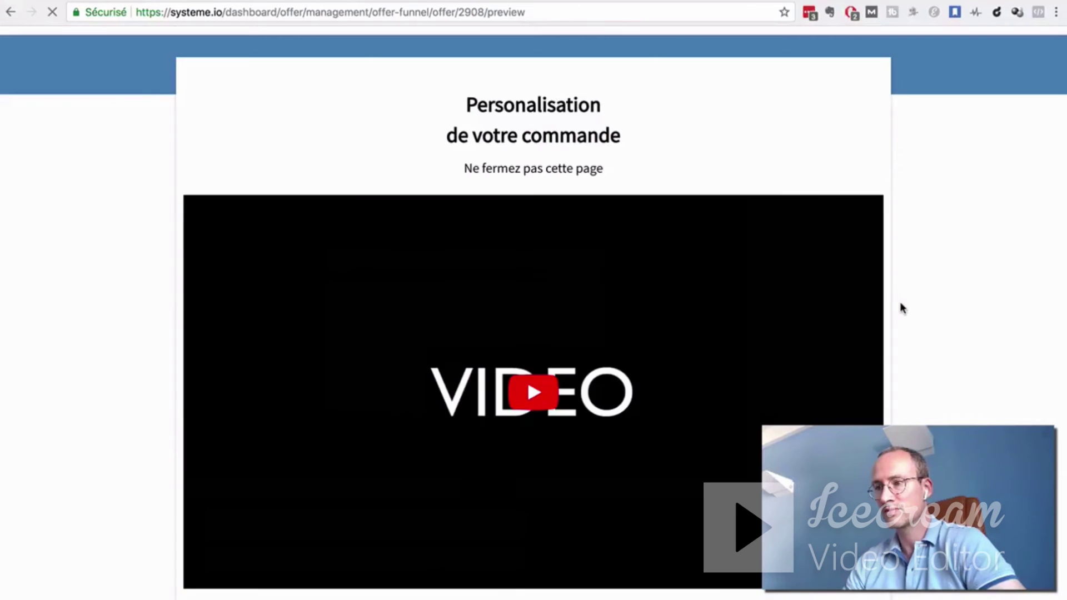
scroll(899, 301, down, 2)
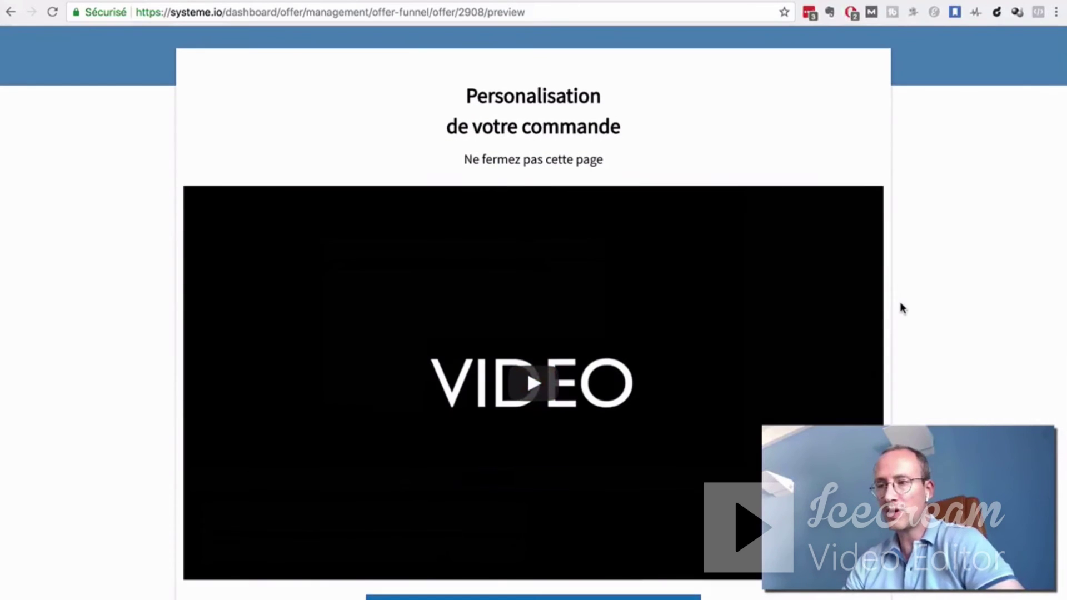
scroll(901, 308, down, 3)
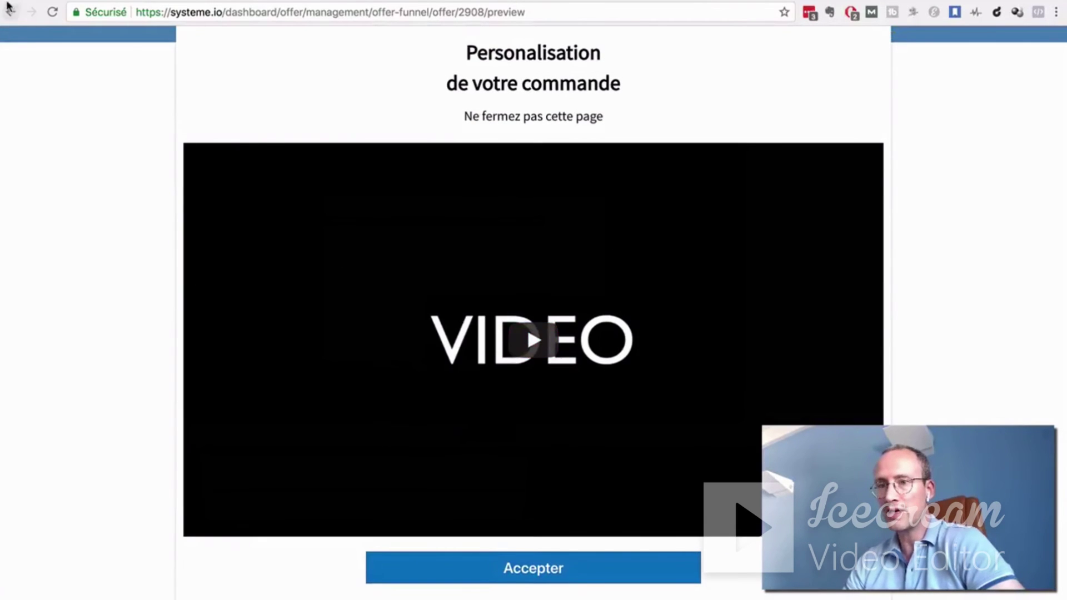
click(10, 11)
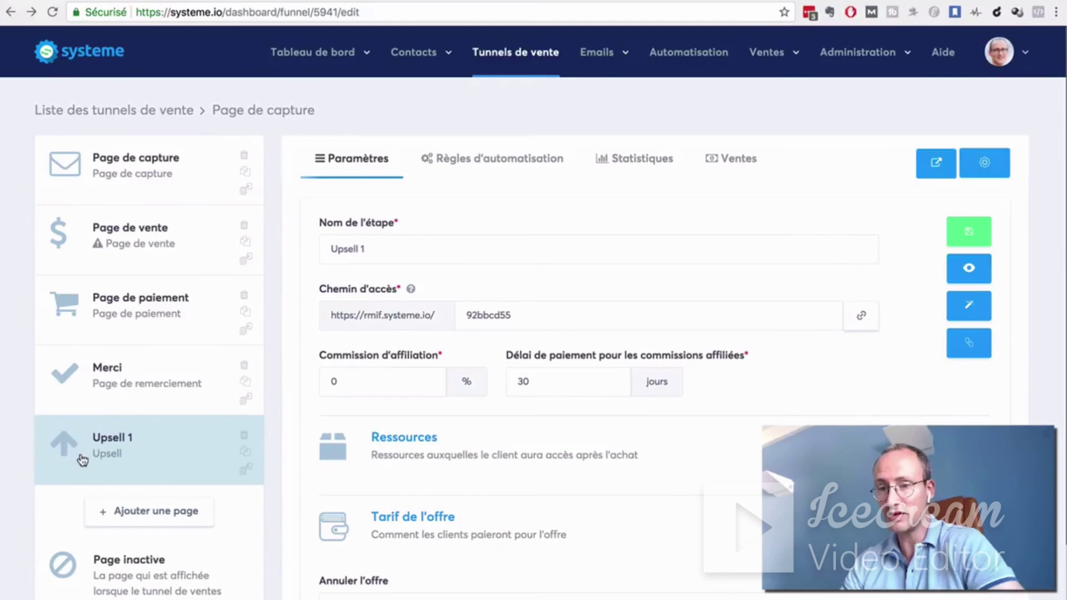
Move the Upsell 1 step above the Merci step, directly after the payment page
drag(84, 454, 87, 370)
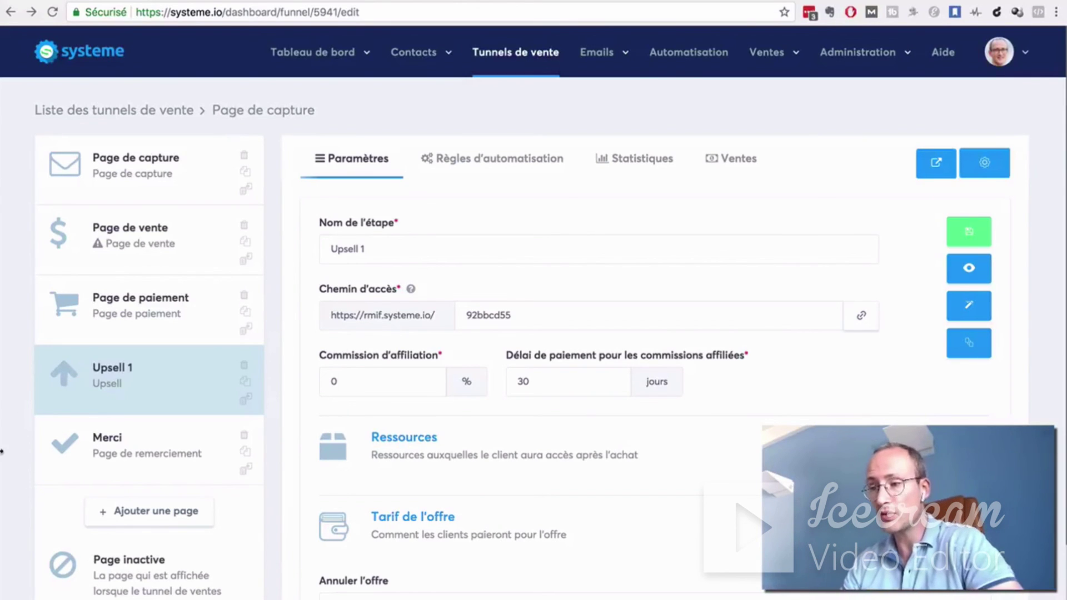
scroll(635, 358, down, 2)
scroll(622, 322, up, 2)
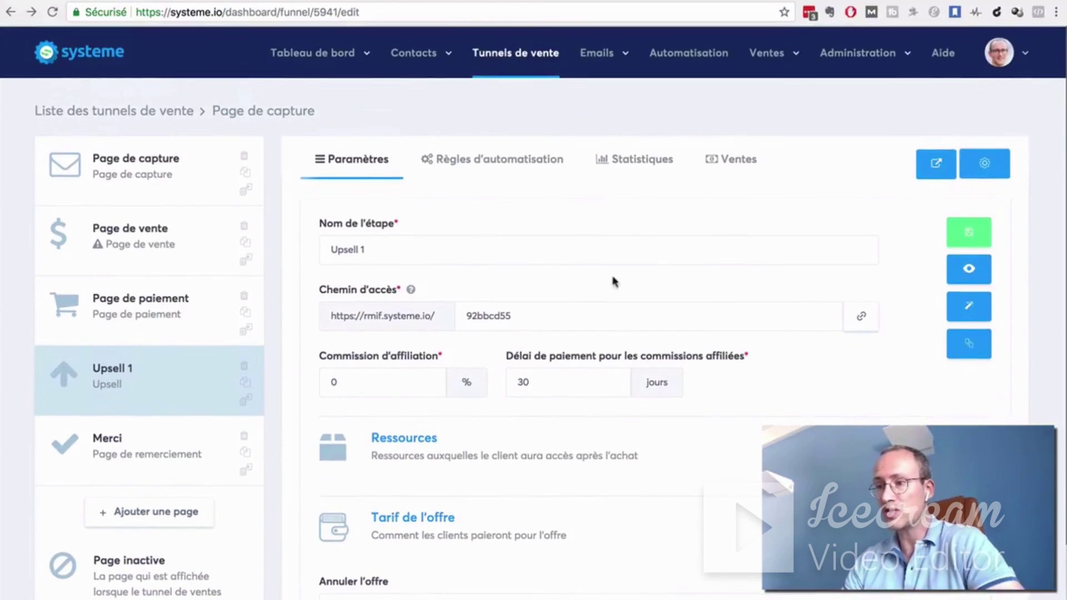
Review the funnel's statistics and sales list, and look at the automation rules
click(634, 161)
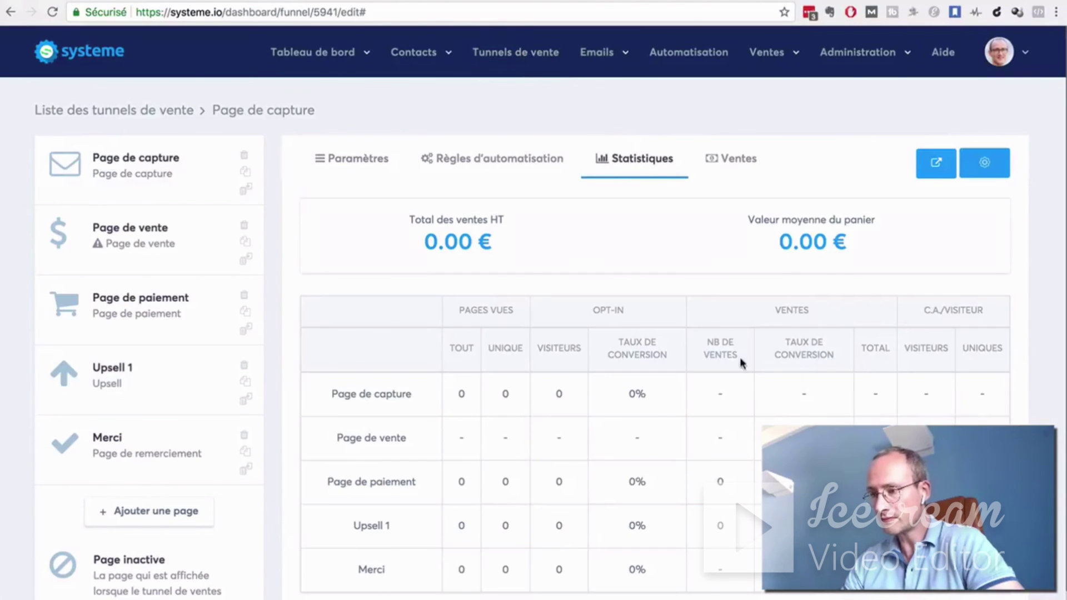
click(732, 166)
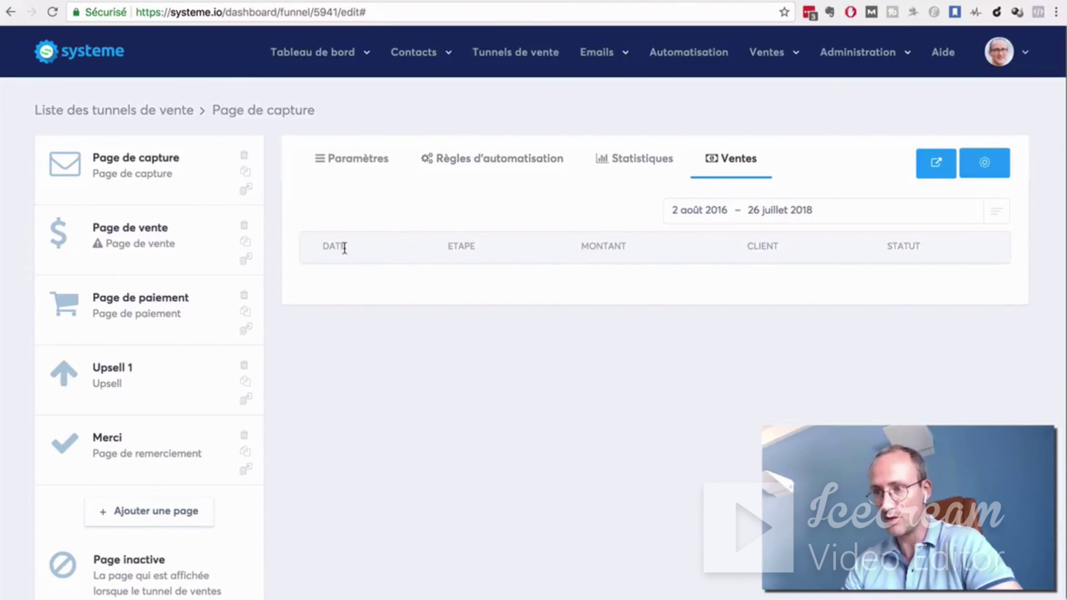
click(630, 166)
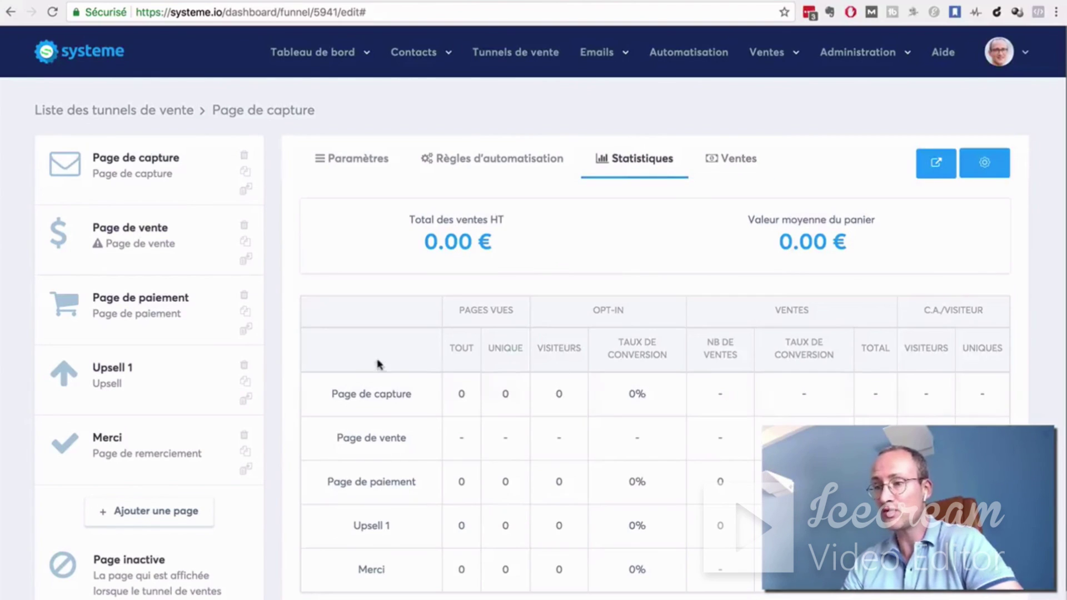
click(730, 173)
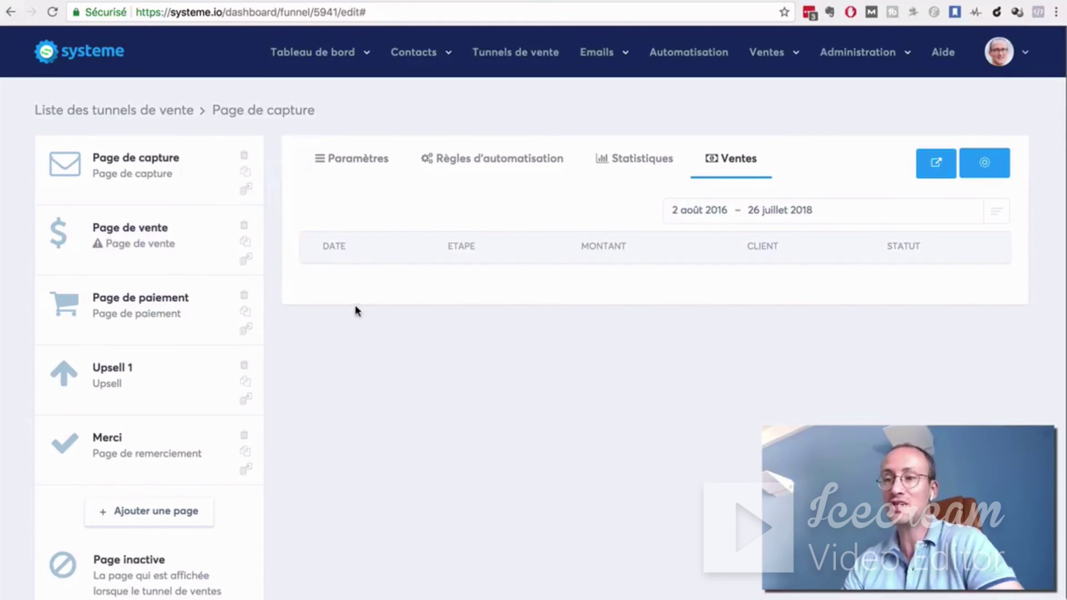
click(461, 161)
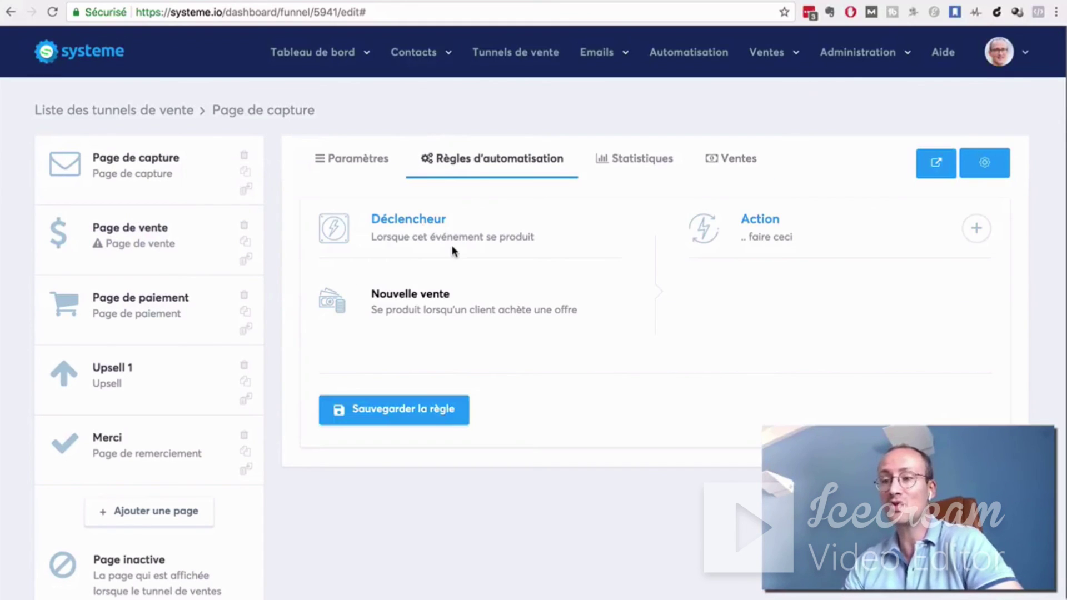